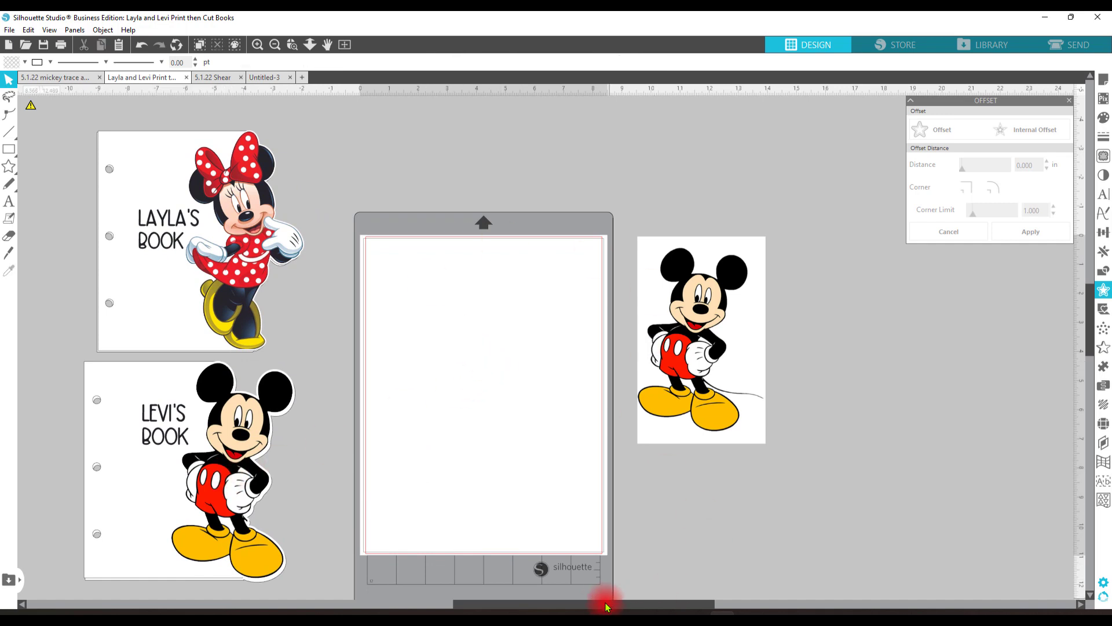
Step: Turn on registration marks for the page with the default dimensions and orientation
left_click_drag(606, 607, 571, 604)
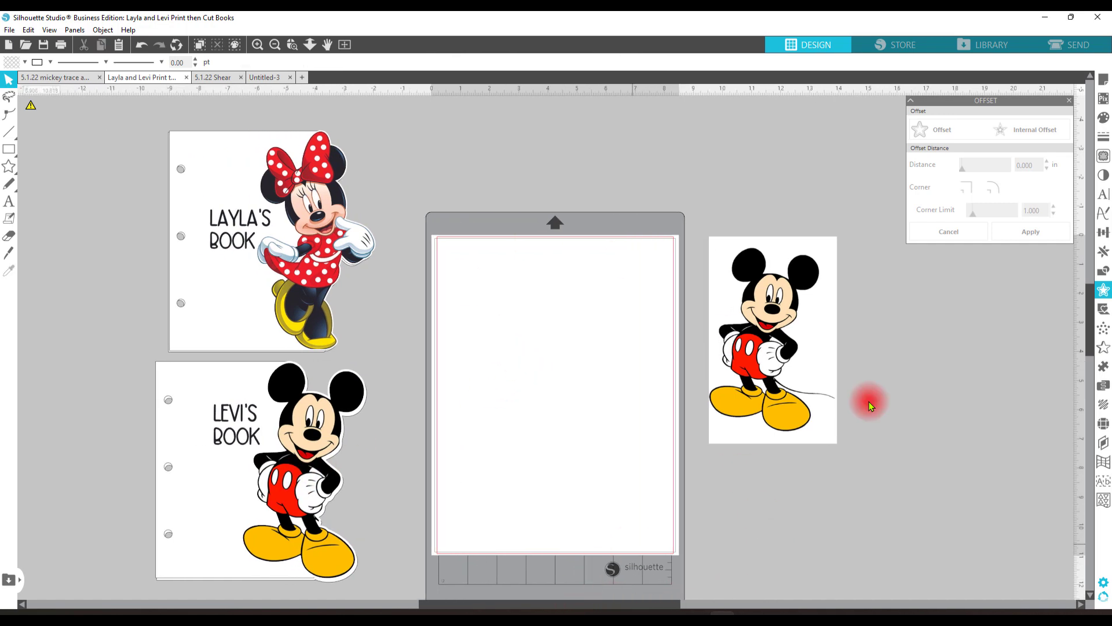
left_click(1103, 78)
left_click(953, 115)
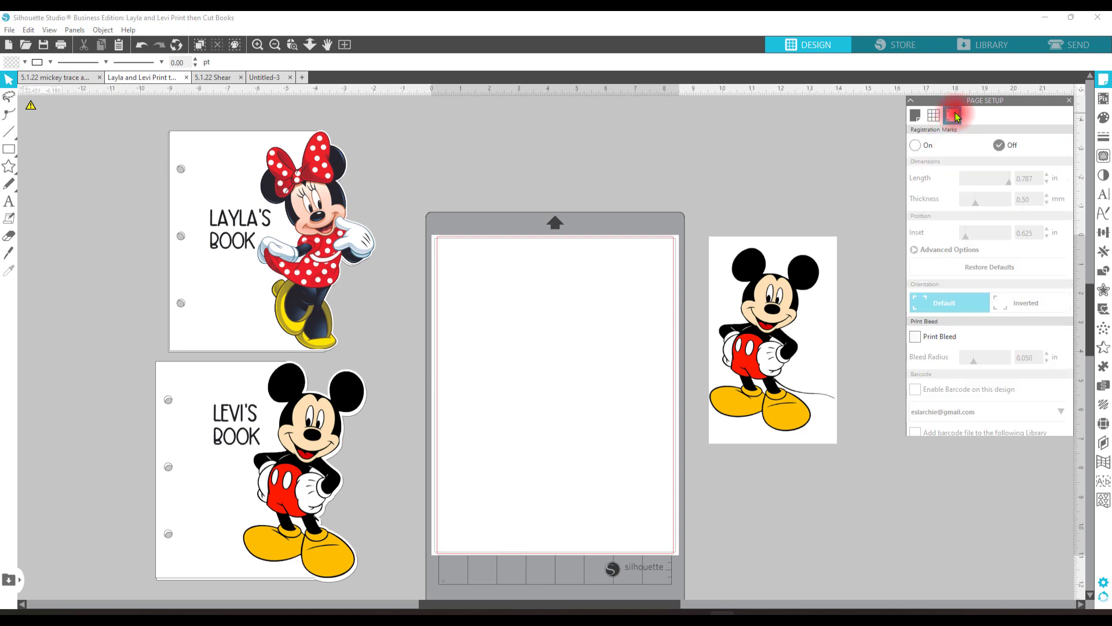
left_click(914, 146)
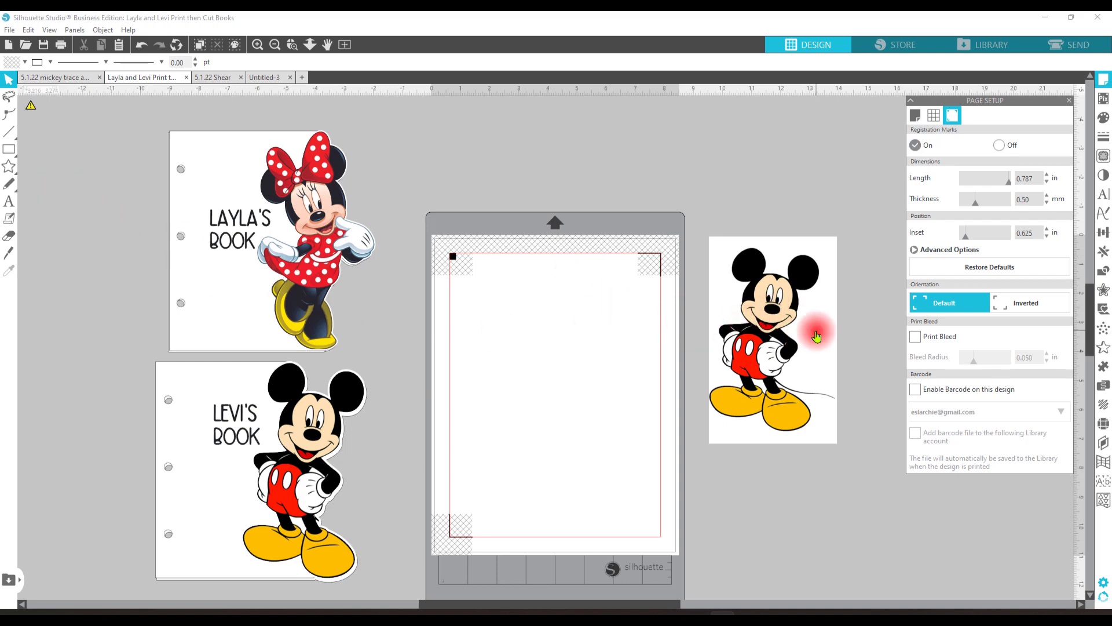
Step: Move the separate Mickey Mouse image slightly away from the page and define a trace area around the whole image
left_click_drag(790, 315, 788, 277)
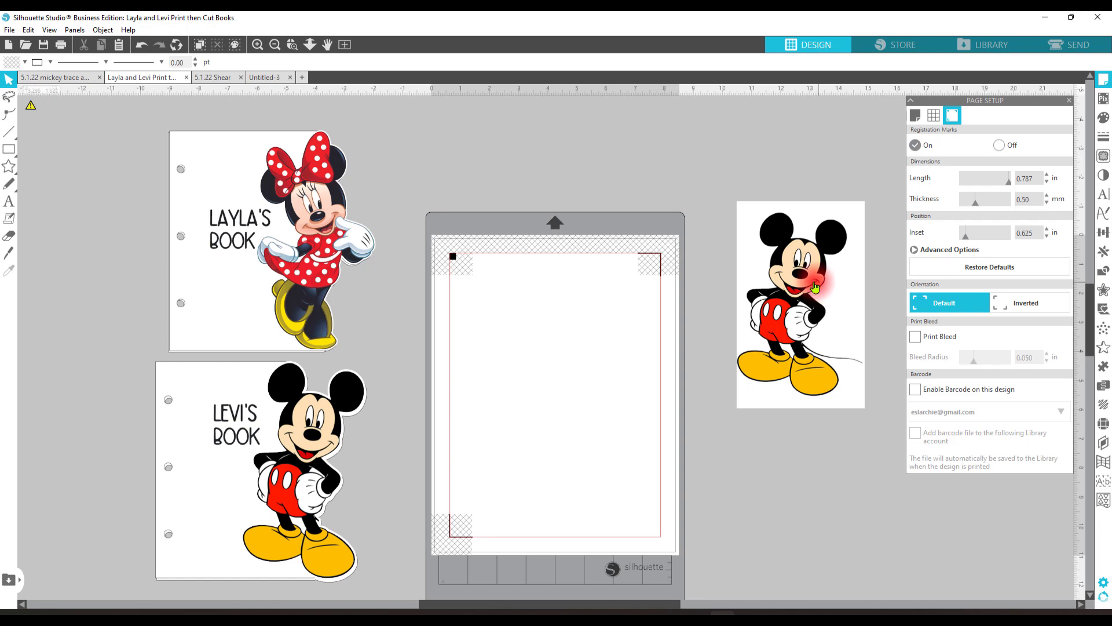
left_click(815, 287)
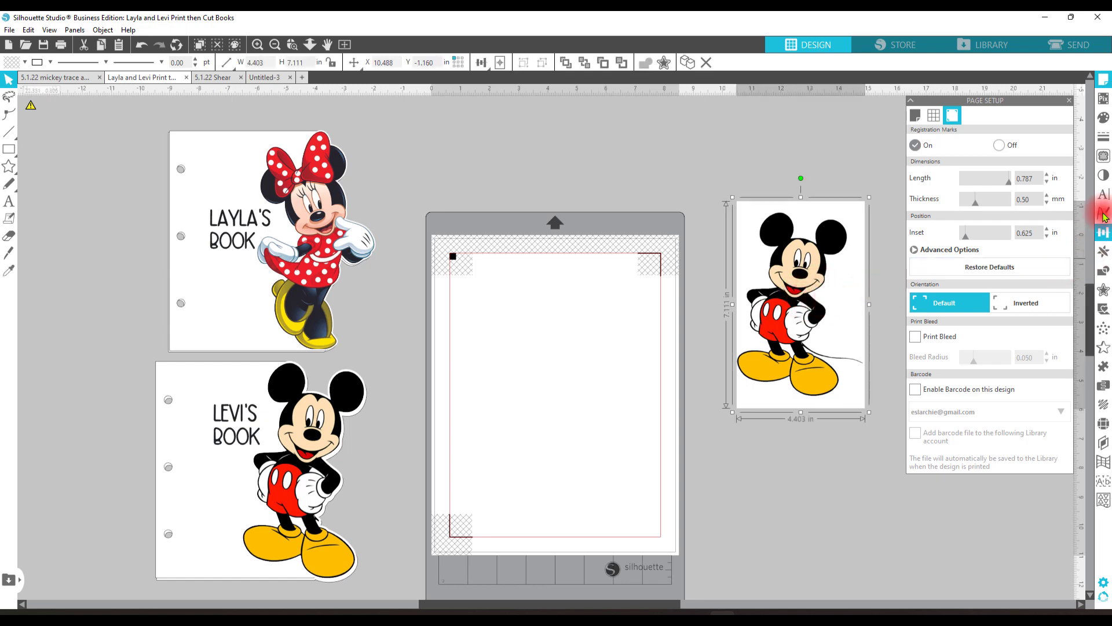
left_click(1104, 158)
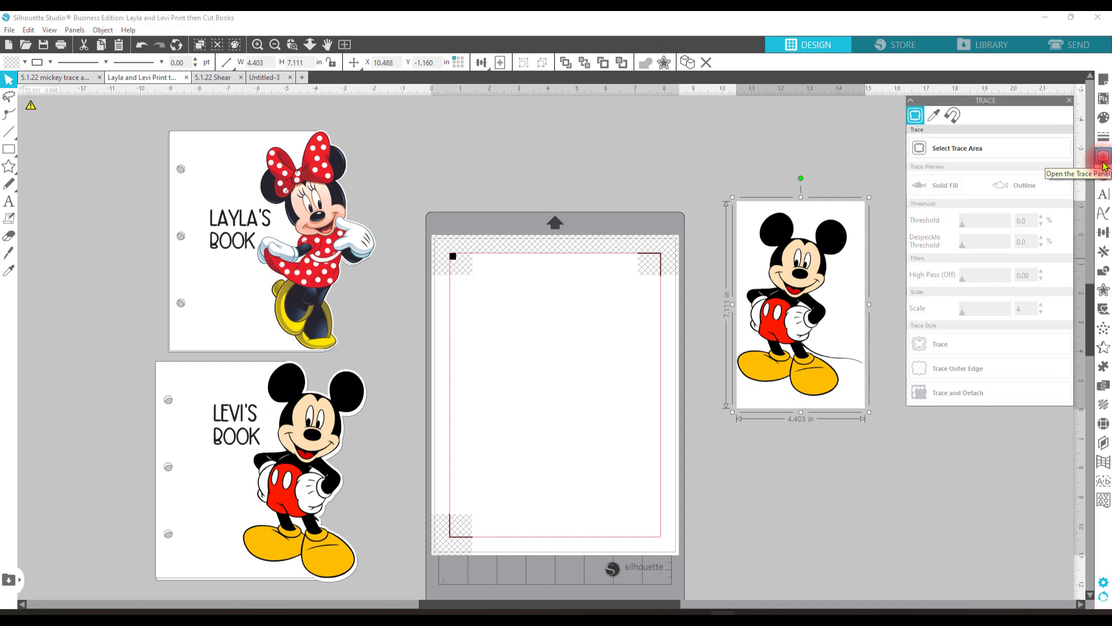
left_click(988, 147)
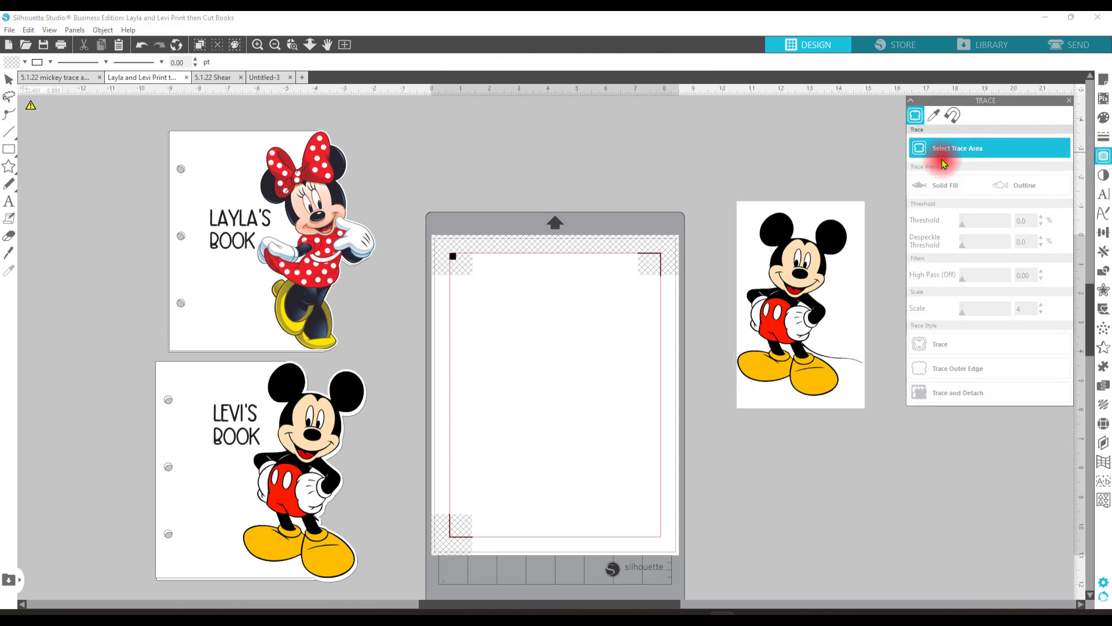
left_click_drag(717, 185, 876, 419)
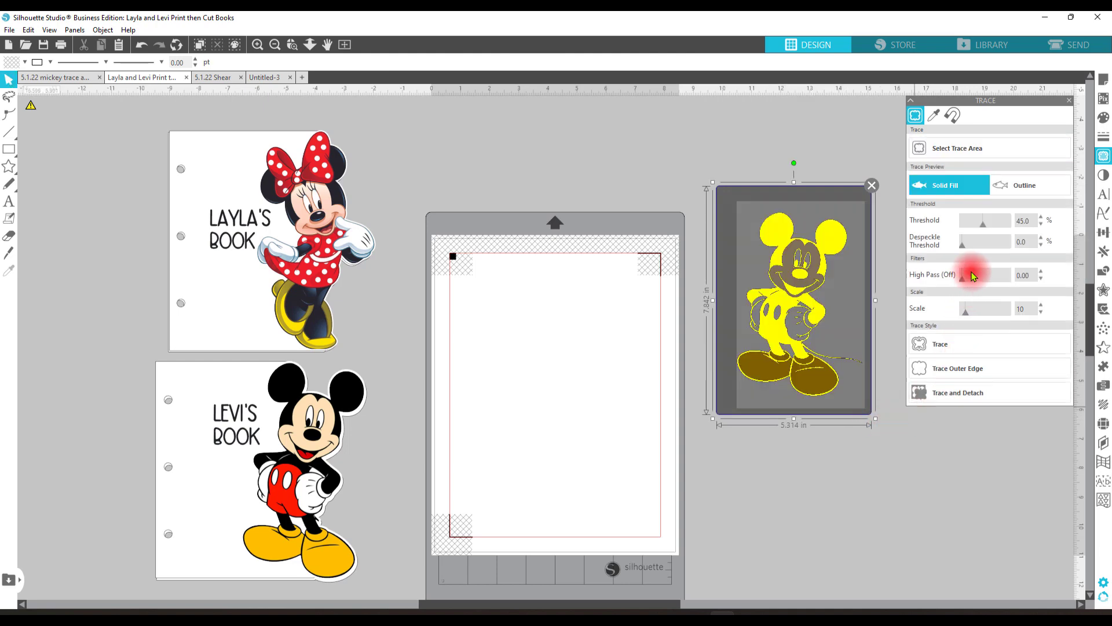
Step: Trace and detach Mickey at a 60% threshold, and move the leftover white background away beside the finished book covers
left_click(990, 223)
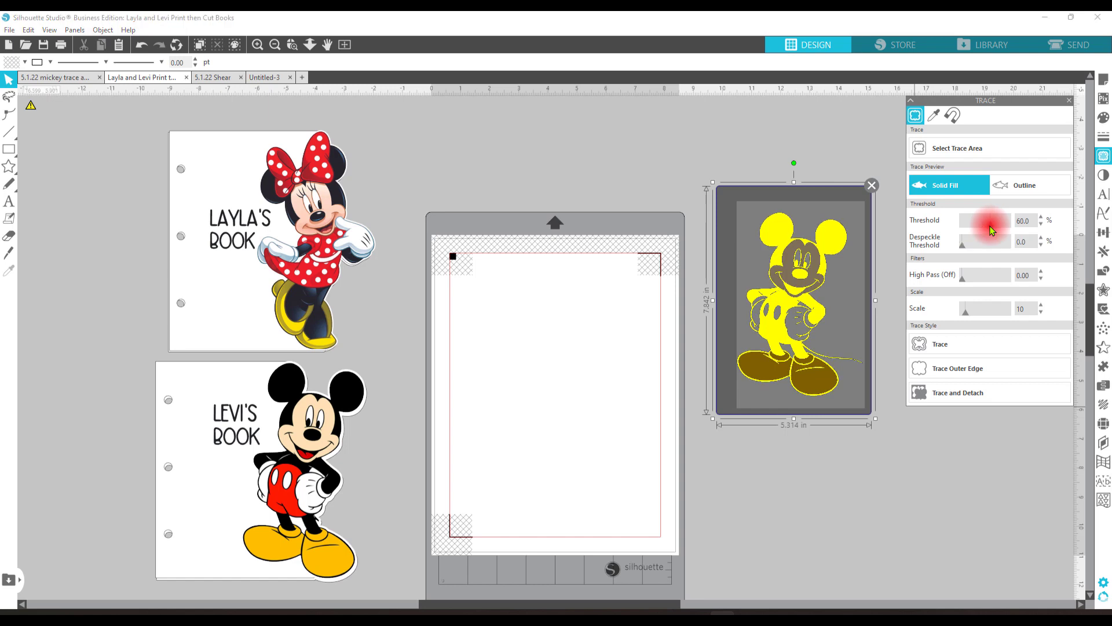
left_click(1042, 398)
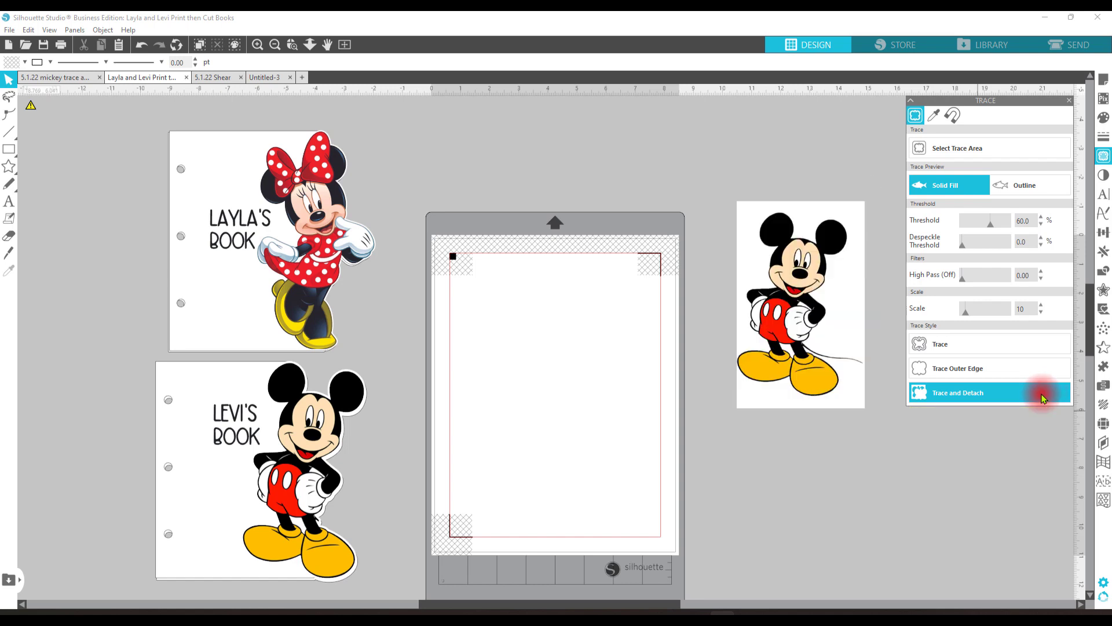
mouse_move(840, 288)
left_mouse_down()
mouse_move(832, 381)
mouse_move(740, 422)
mouse_move(439, 331)
mouse_move(137, 323)
mouse_move(117, 307)
left_mouse_up()
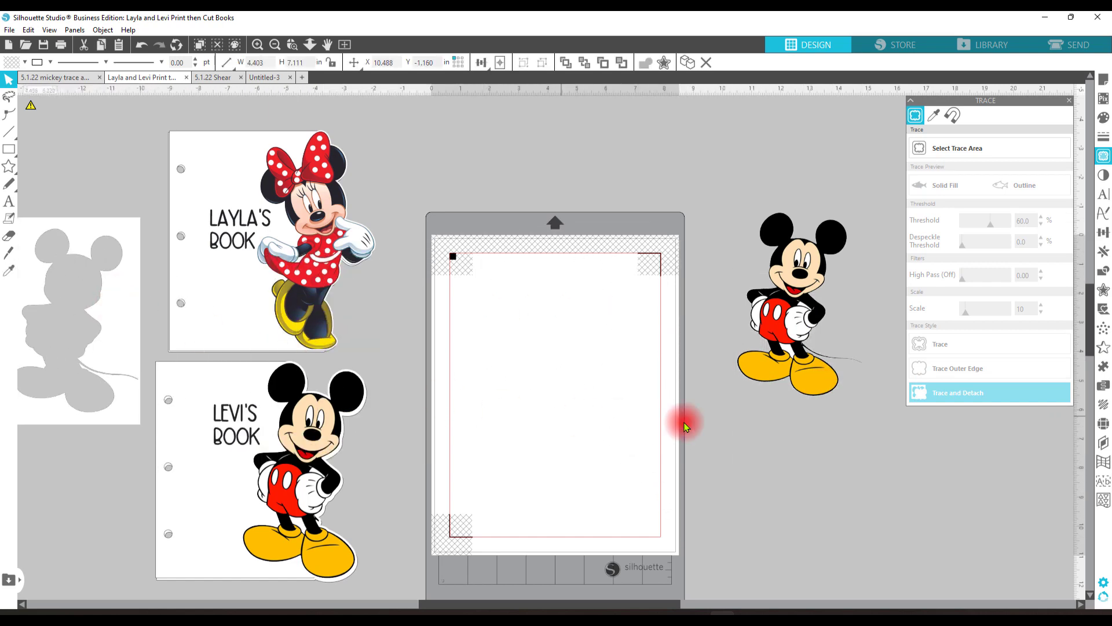
Step: Delete the outermost edit points at the tip of the detached Mickey's tail to shorten it
left_click(819, 366)
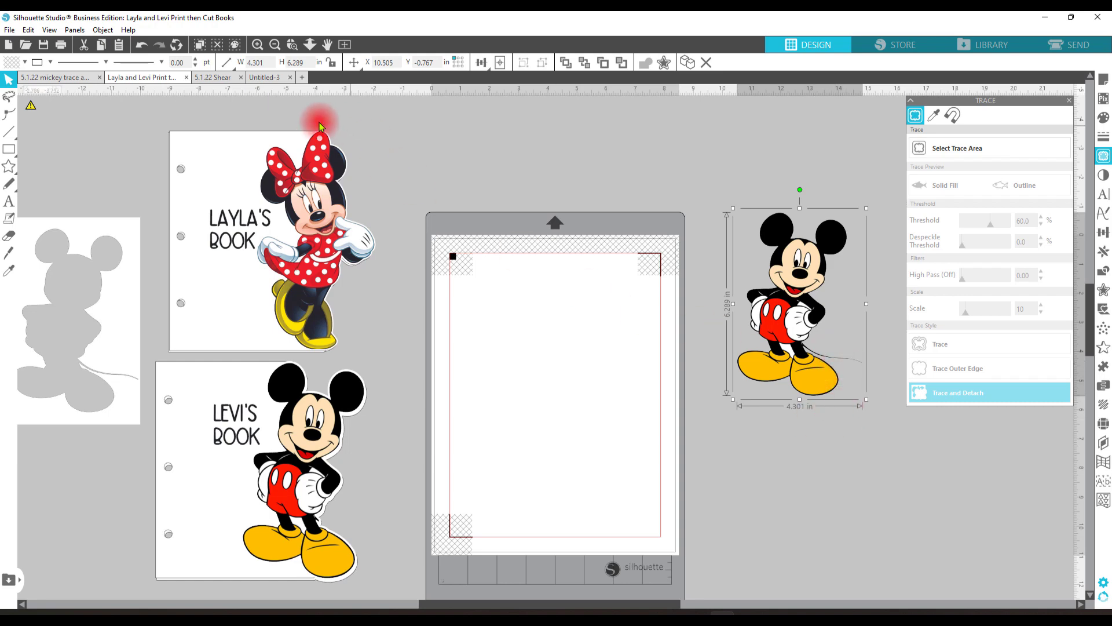
left_click(293, 46)
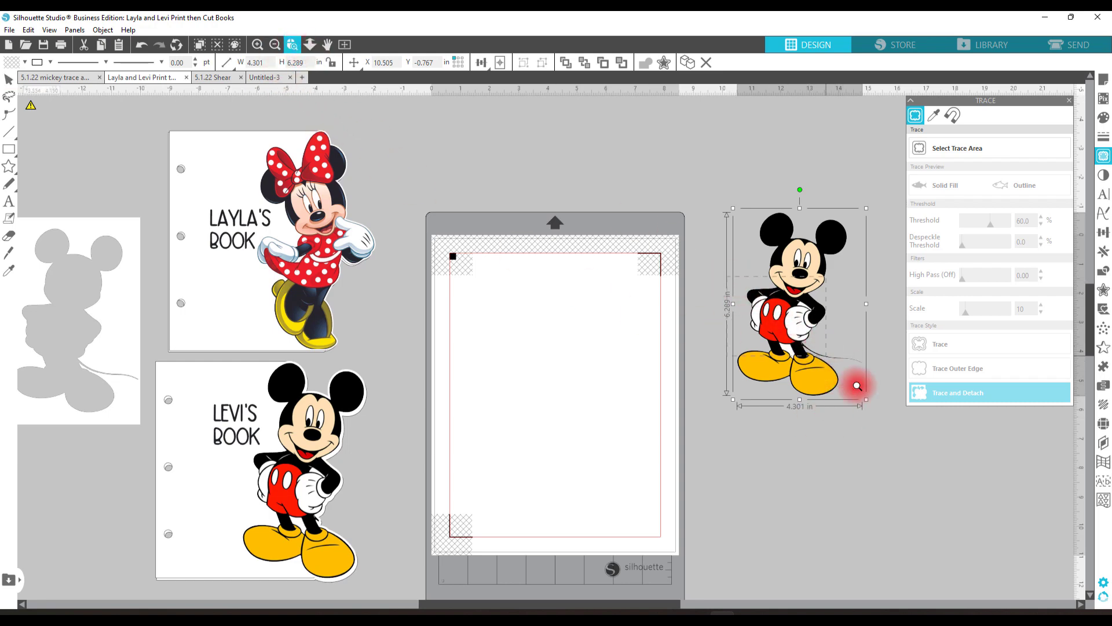
left_click(946, 466)
left_click_drag(497, 435, 634, 434)
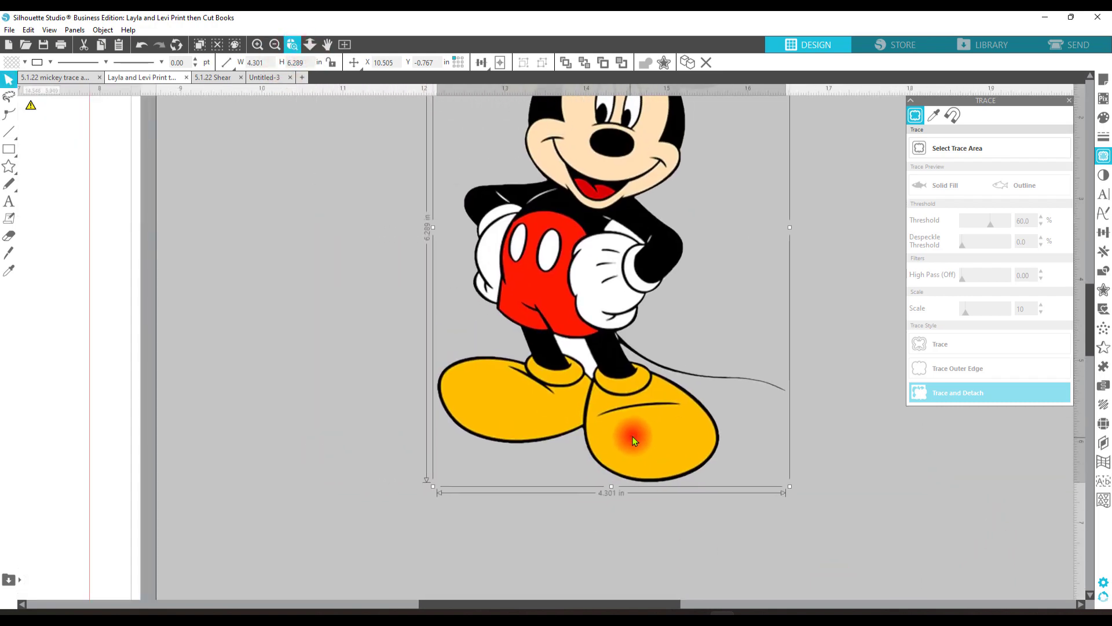
left_click(844, 413)
double_click(774, 389)
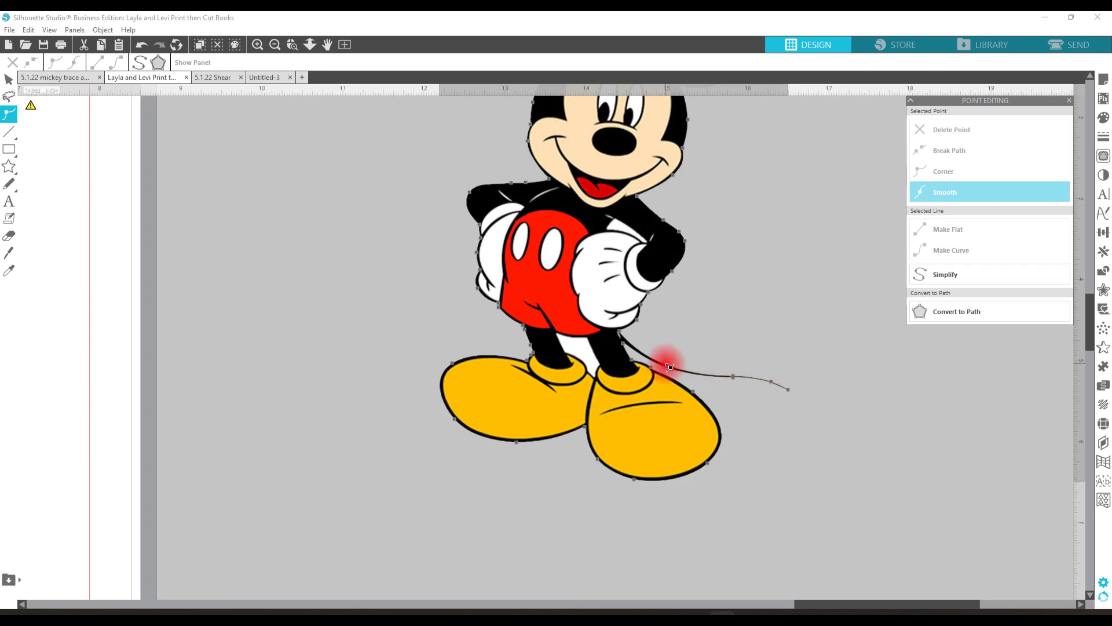
left_click(790, 393)
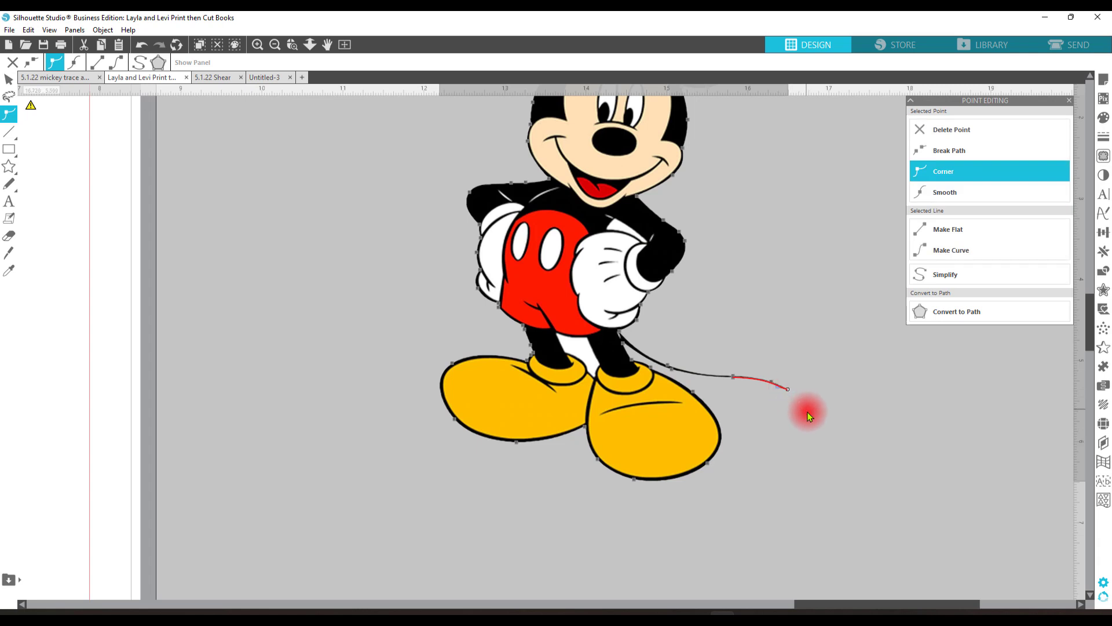
key("Delete")
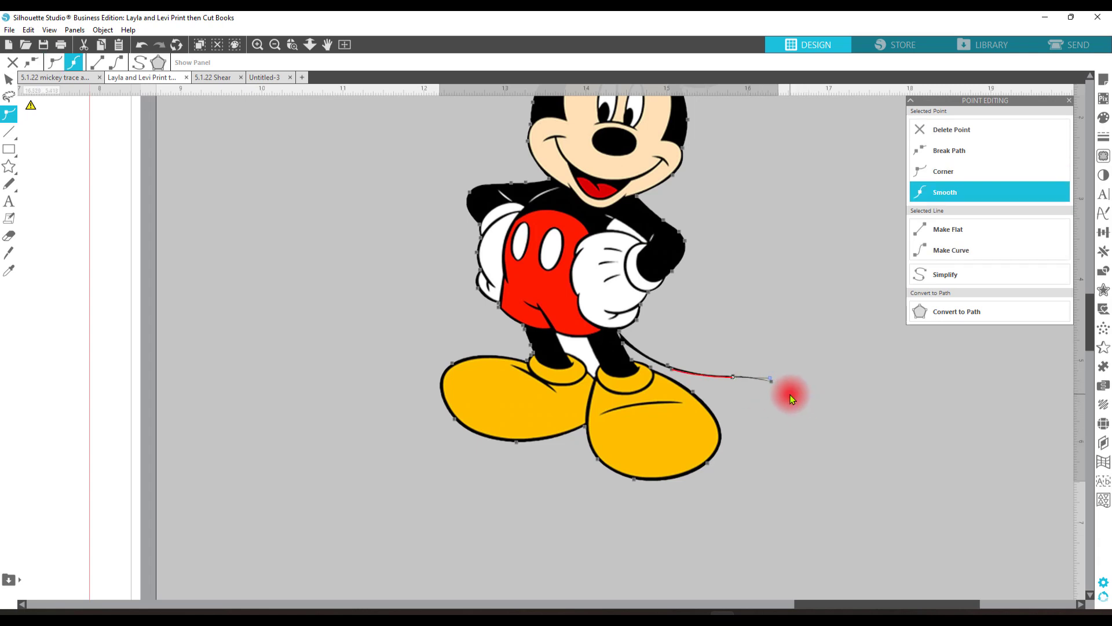
key("Delete")
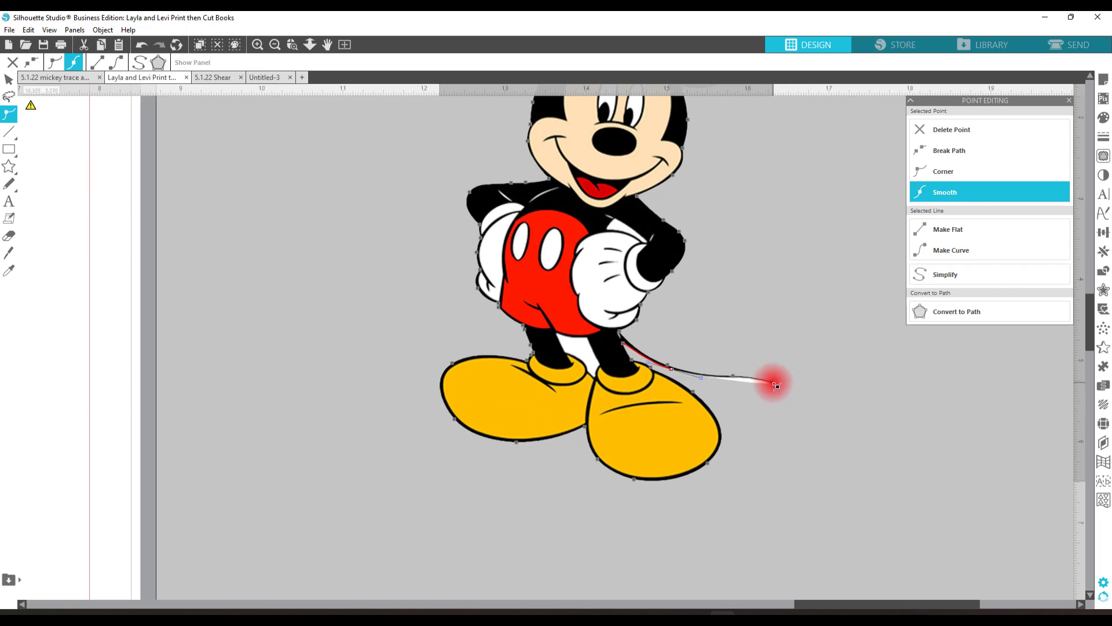
key("Delete")
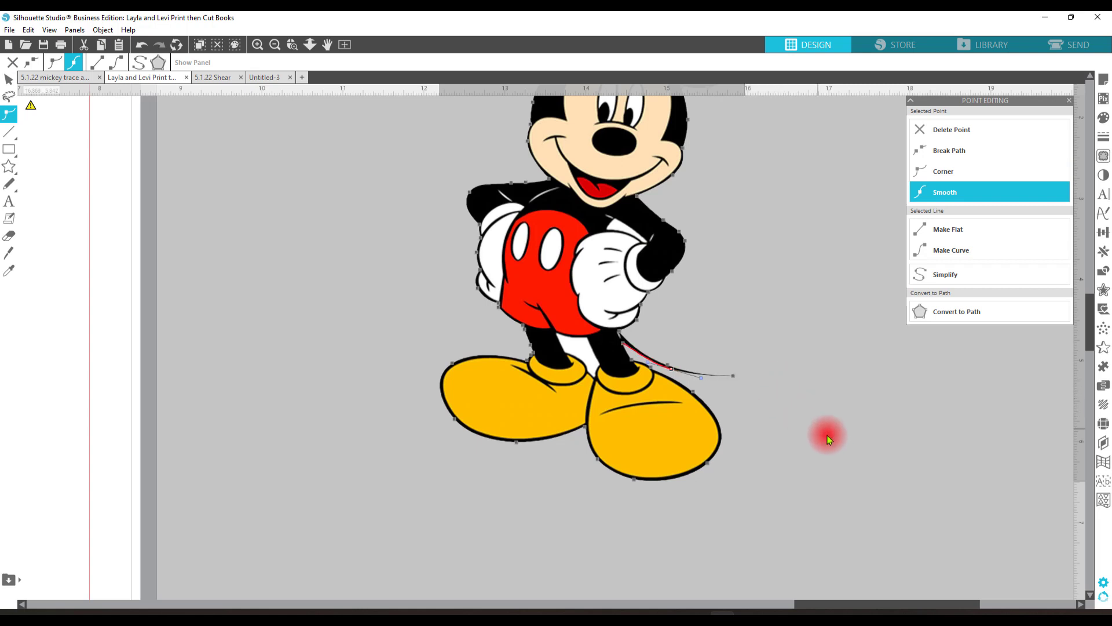
left_click(823, 382)
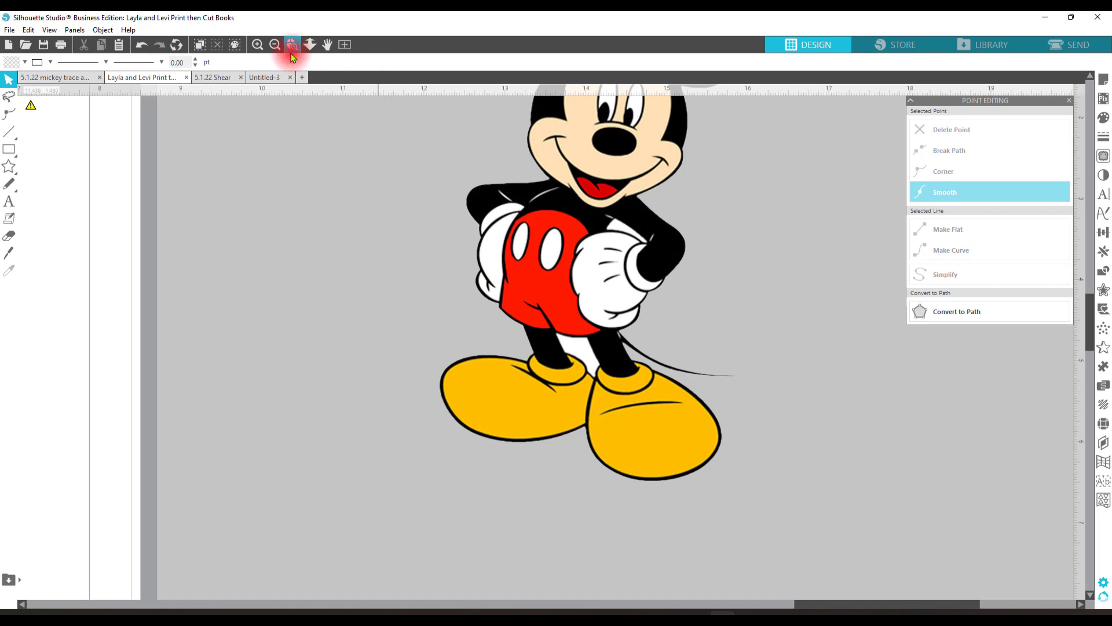
Step: Cut the tail off close to Mickey's leg with the Knife tool and delete the separated piece
left_click_drag(591, 298, 693, 380)
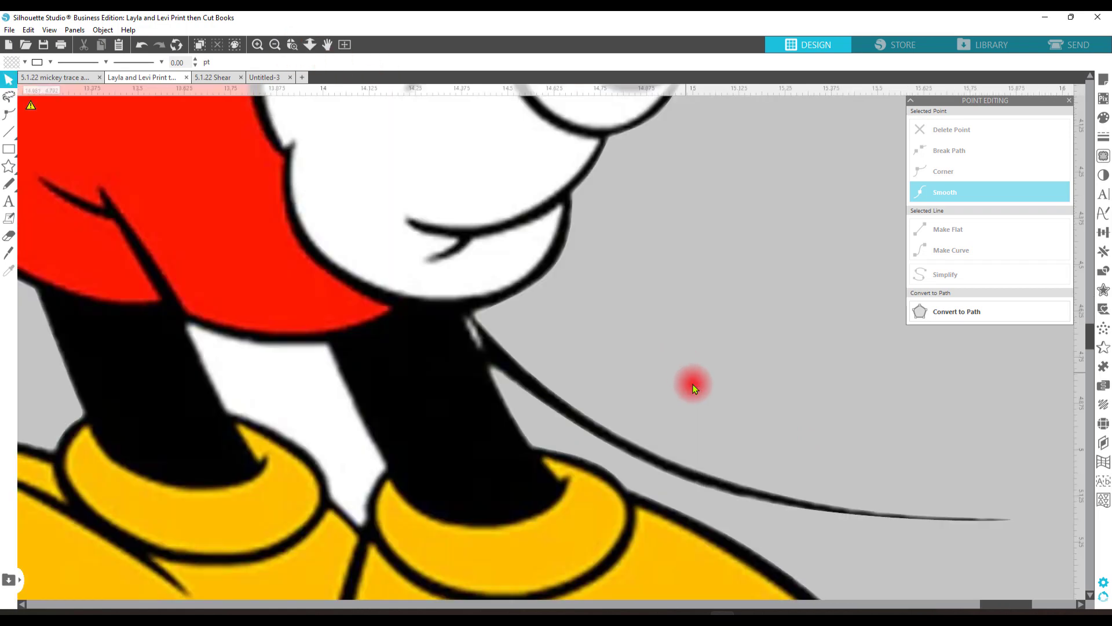
left_click(10, 254)
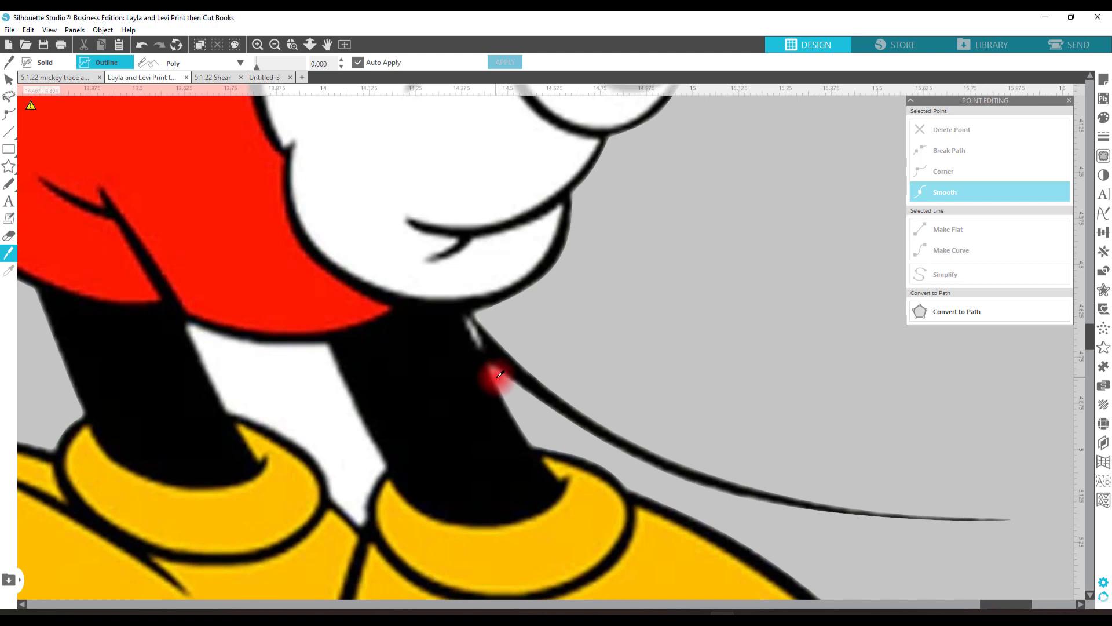
left_click_drag(494, 375, 485, 316)
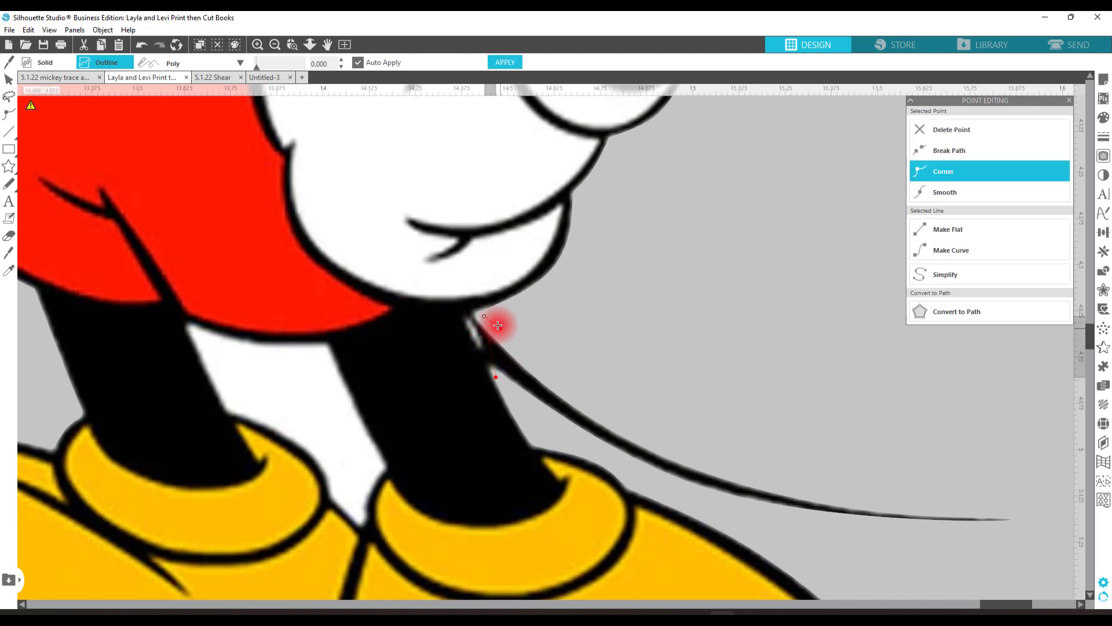
double_click(487, 318)
left_click_drag(517, 368, 583, 399)
left_click(609, 418)
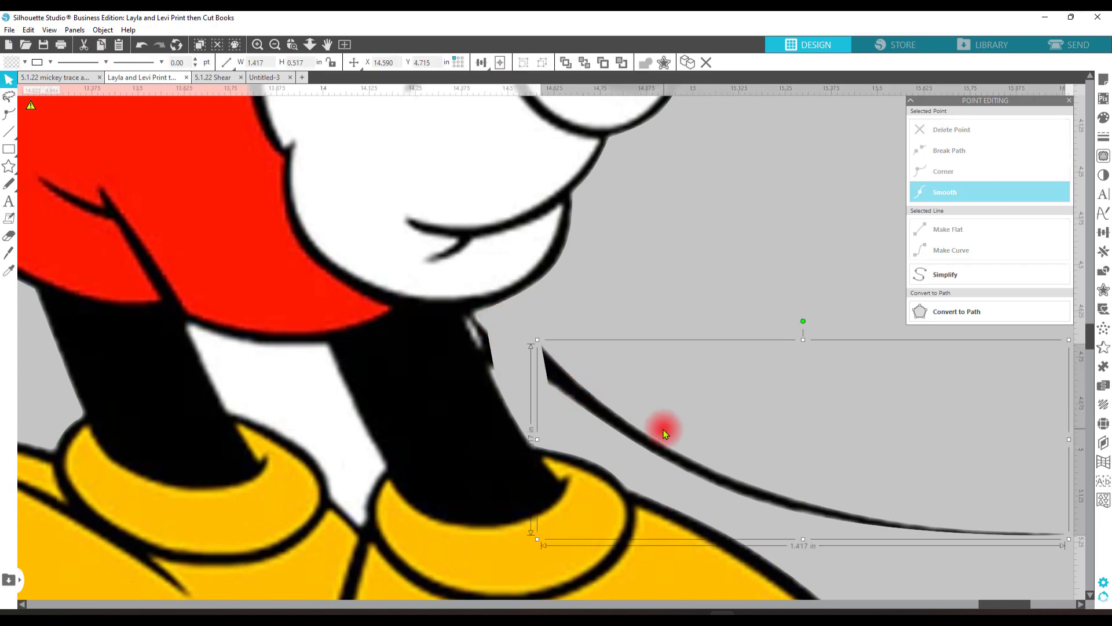
key("Delete")
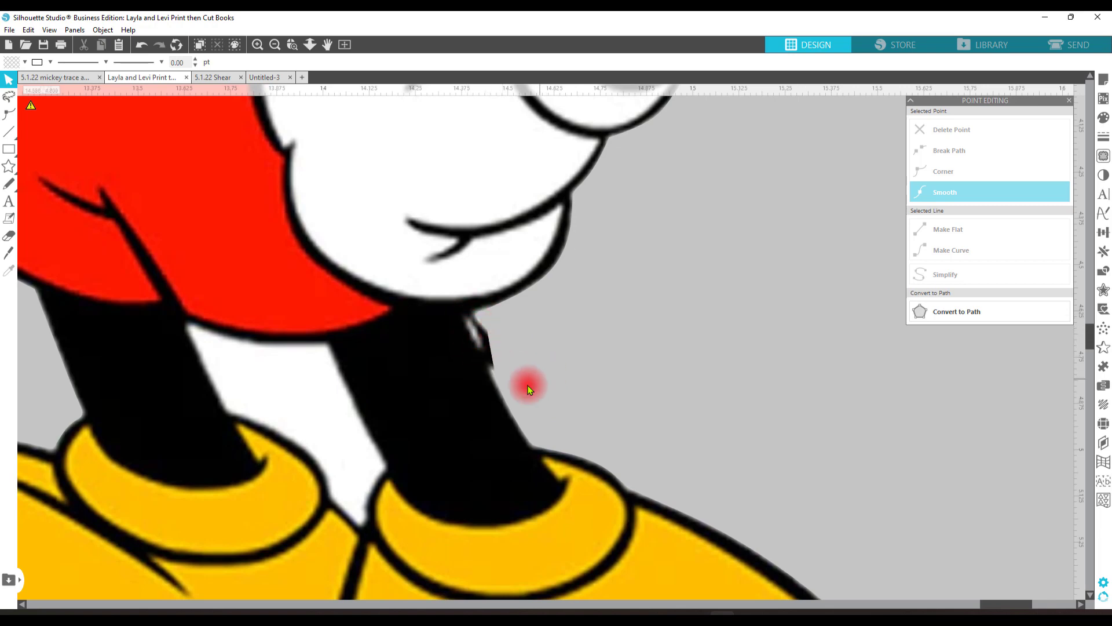
Step: Delete the stray edit point on the tail stub beside the leg, undoing the deletion of the points that are still needed
double_click(486, 339)
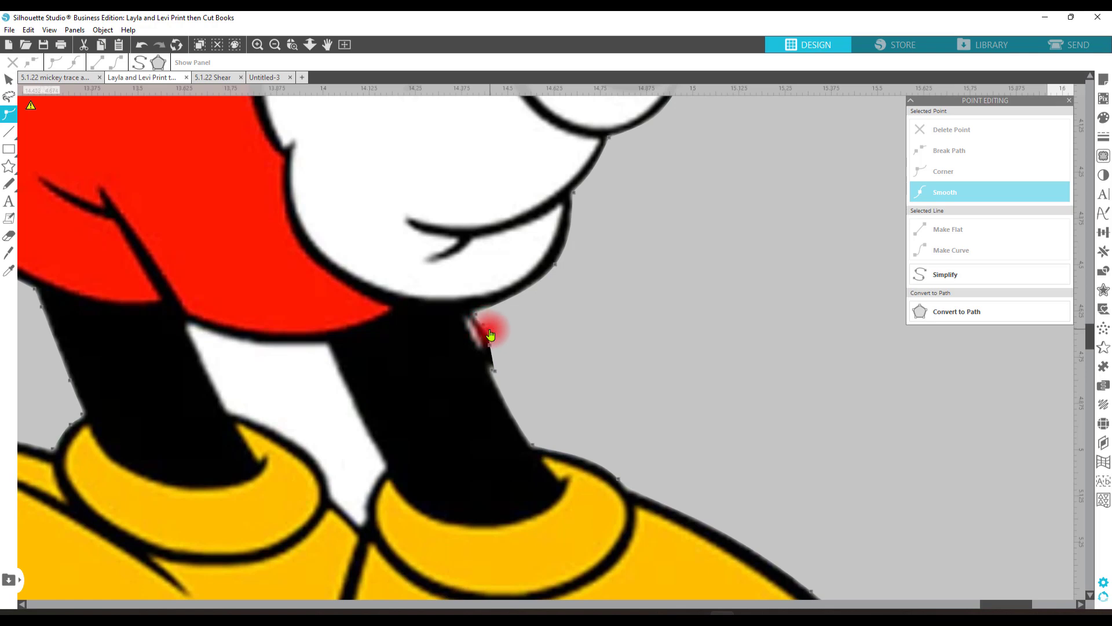
left_click(490, 333)
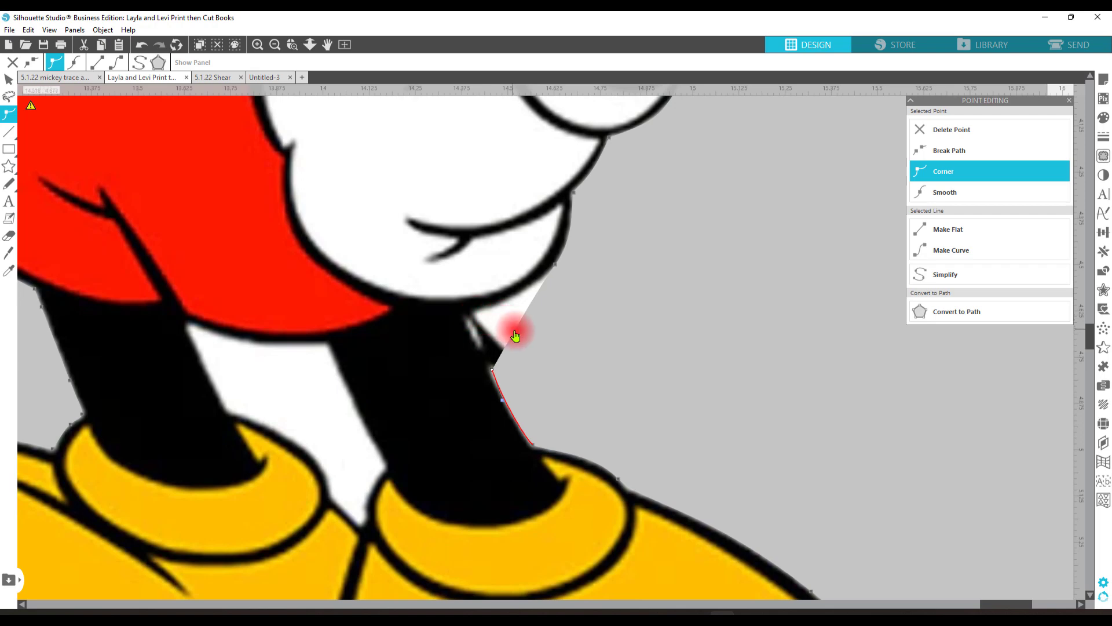
left_click(141, 47)
left_click(141, 46)
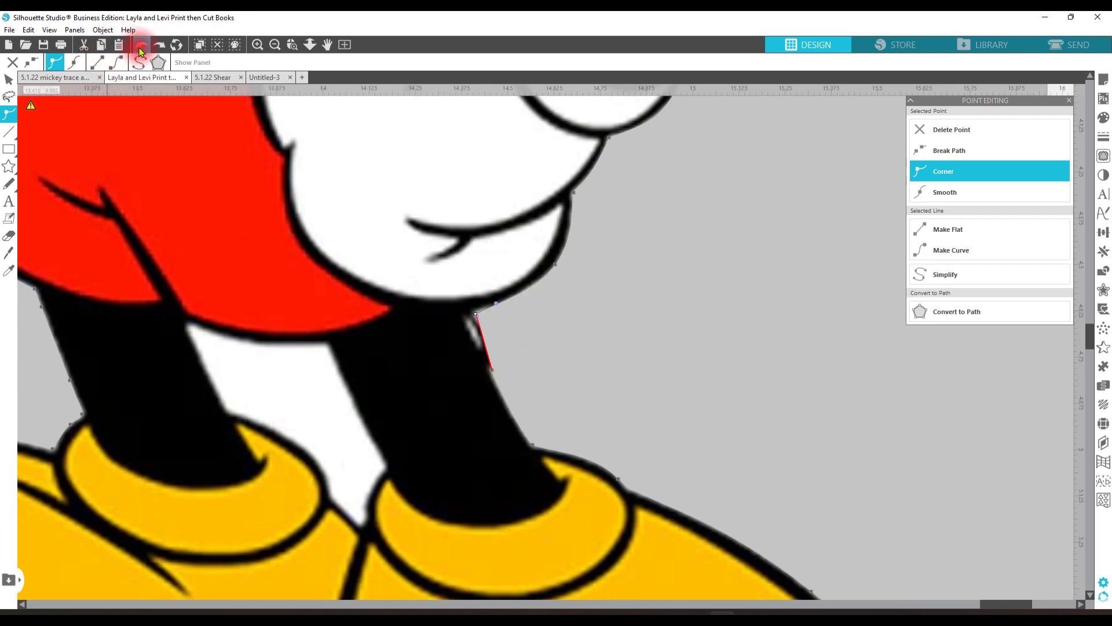
Step: Move the corner point under the glove and the point below it inward to trim the tail stub and white sliver from the leg
left_click(477, 318)
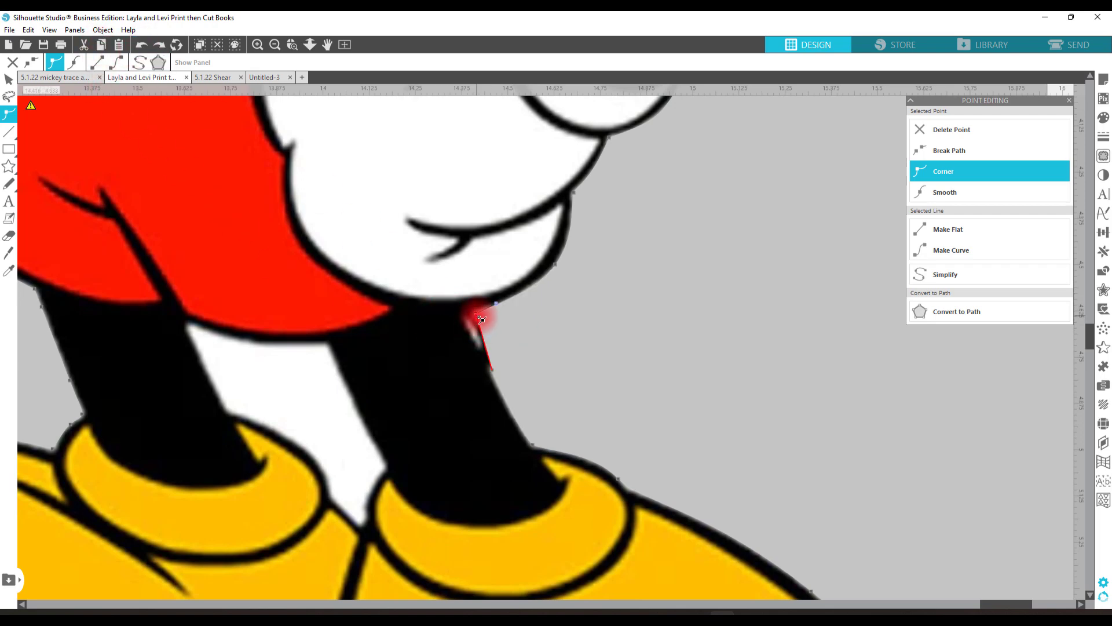
left_click(293, 46)
left_click_drag(422, 303, 584, 396)
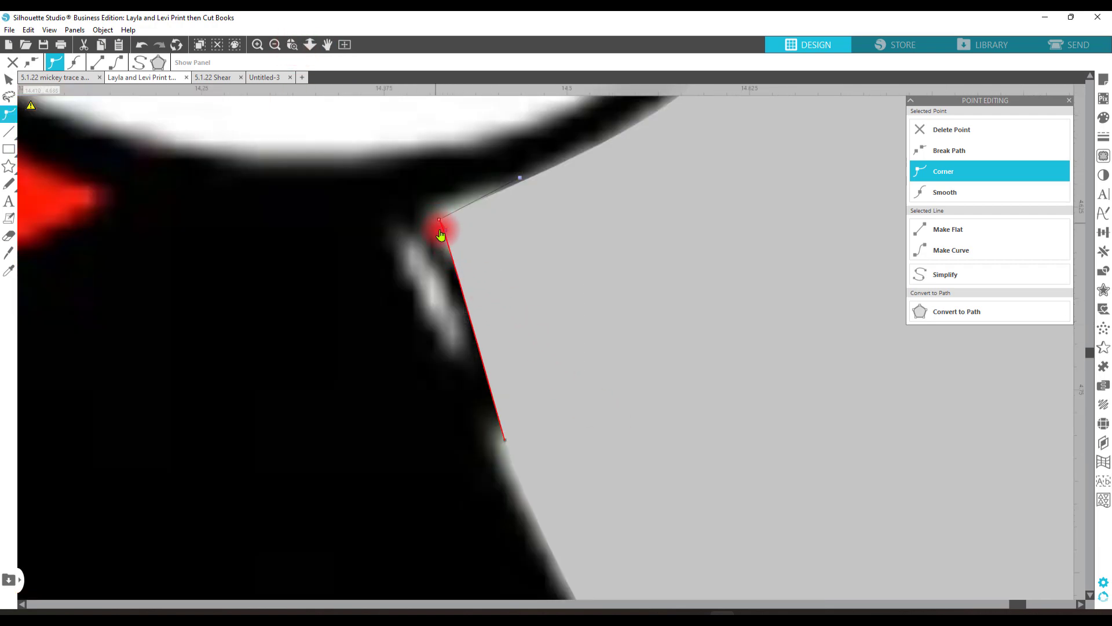
left_click_drag(443, 223, 375, 237)
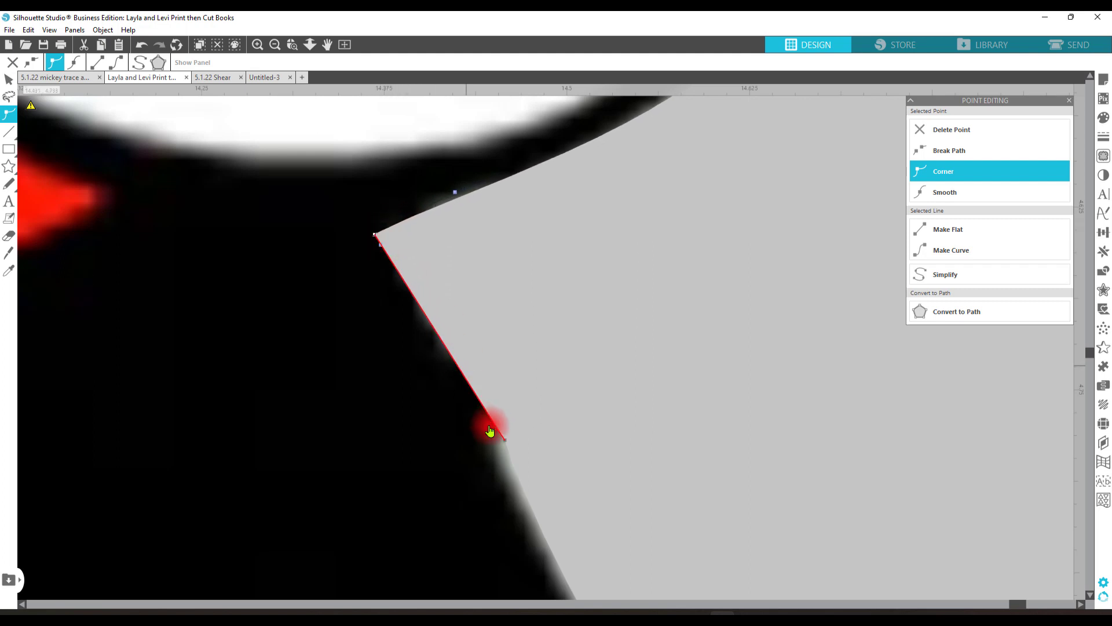
left_click_drag(509, 444, 491, 454)
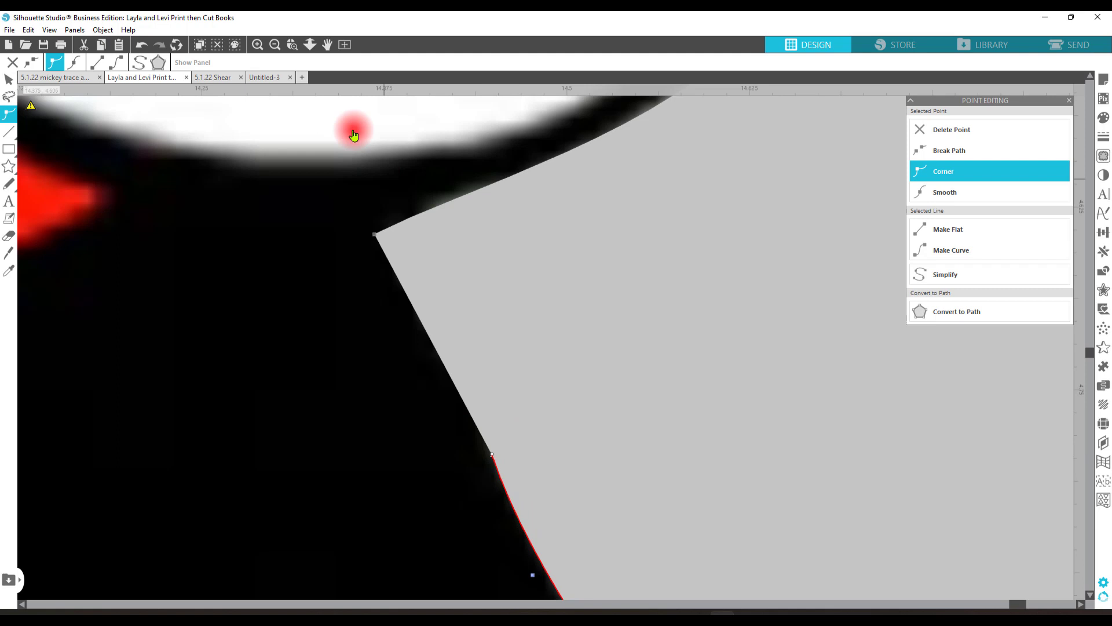
left_click(274, 45)
left_click(275, 45)
left_click(275, 45)
left_click(275, 46)
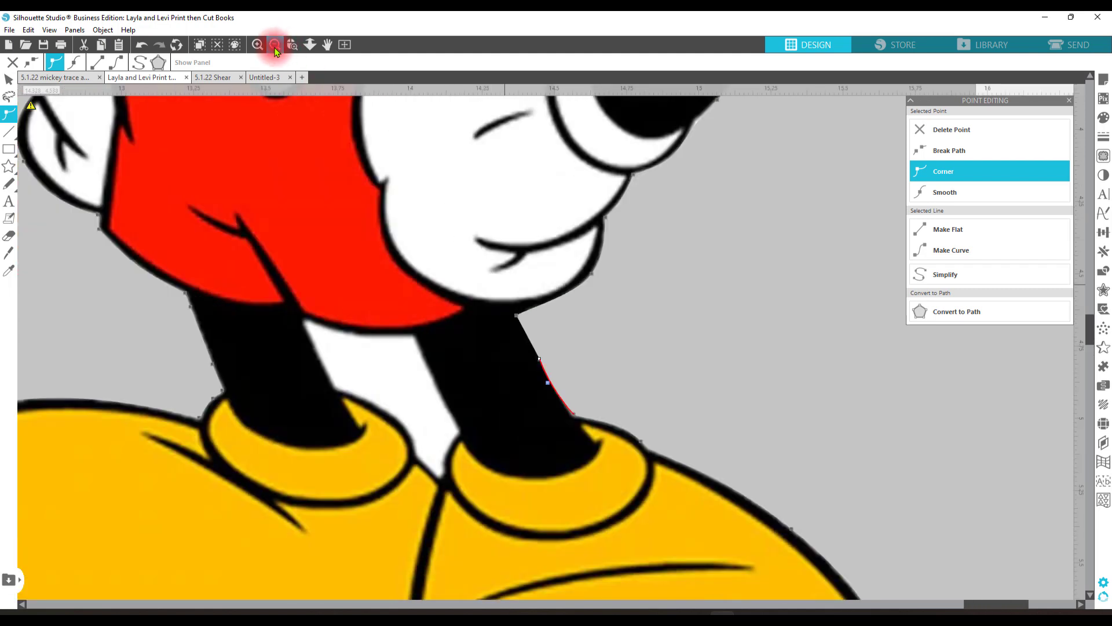
left_click(757, 365)
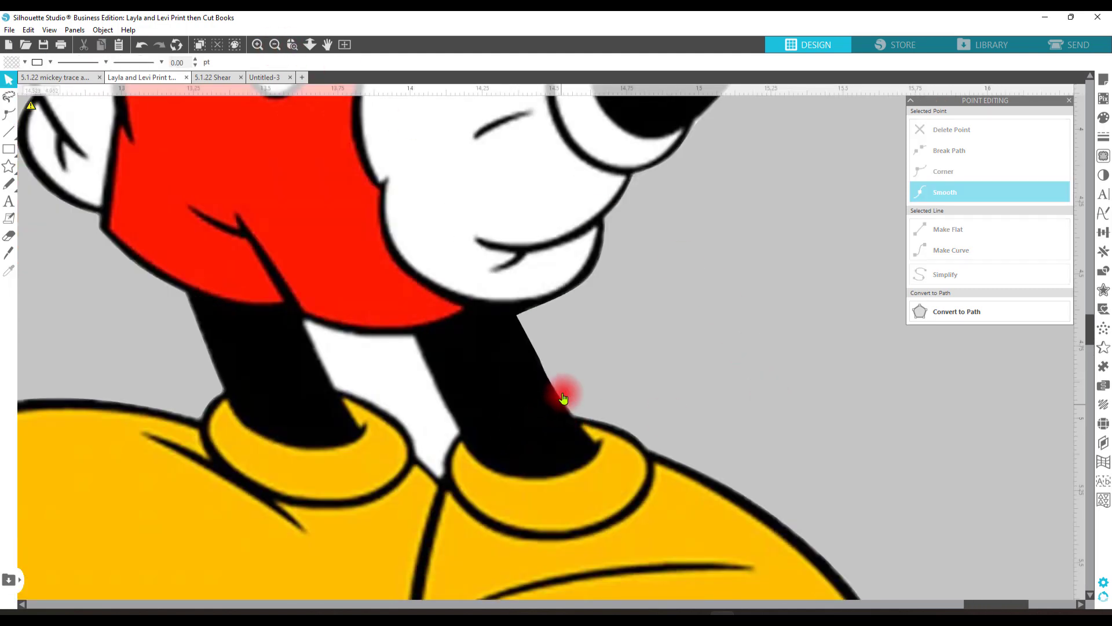
left_click(275, 44)
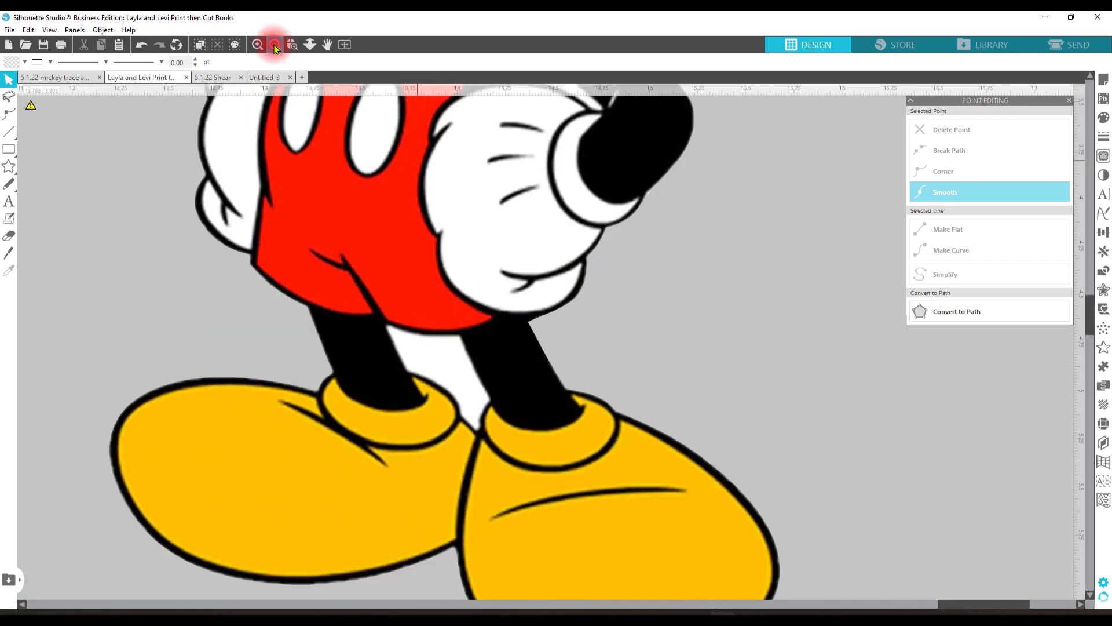
Step: Reposition Mickey in the empty area beside the page and offset its outline by 0.025 in with rounded corners
left_click(275, 44)
left_click(275, 44)
left_click(274, 45)
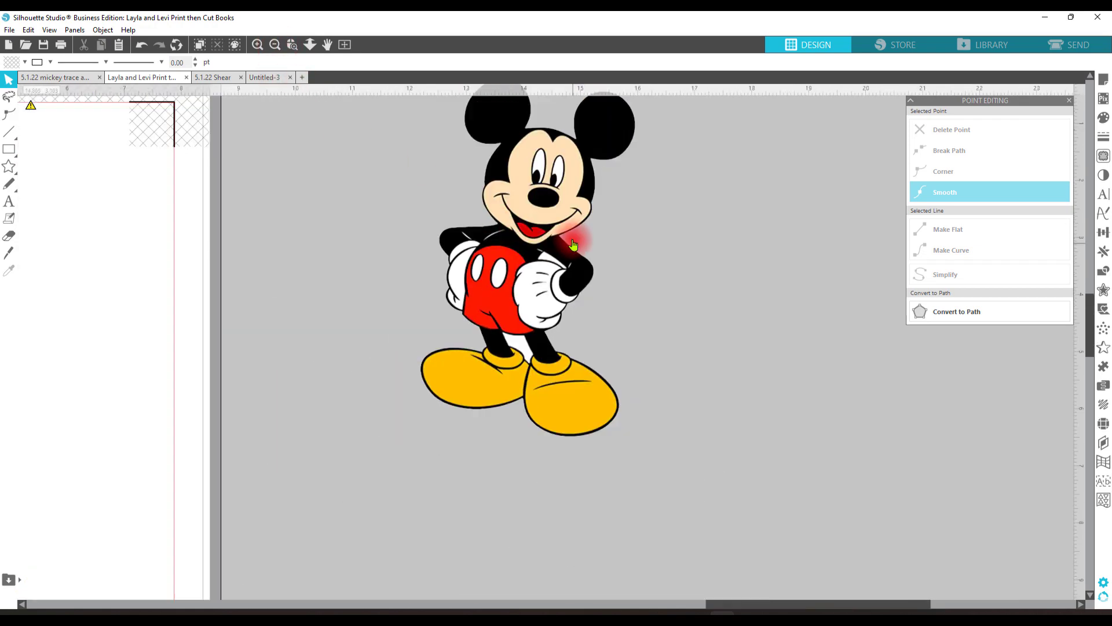
left_click_drag(573, 244, 620, 305)
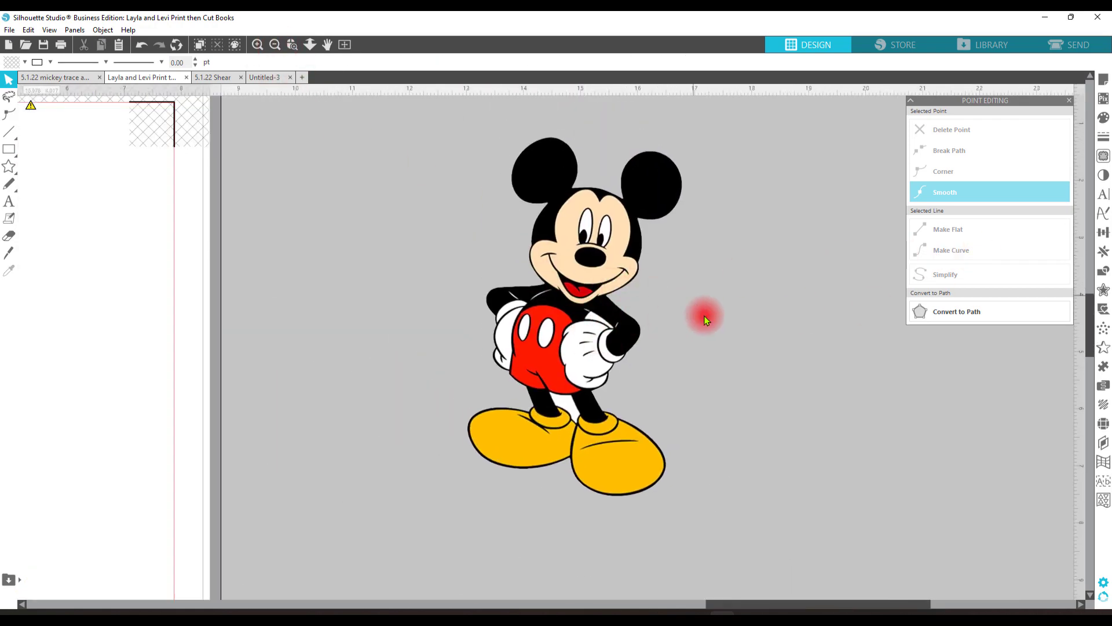
left_click(1104, 289)
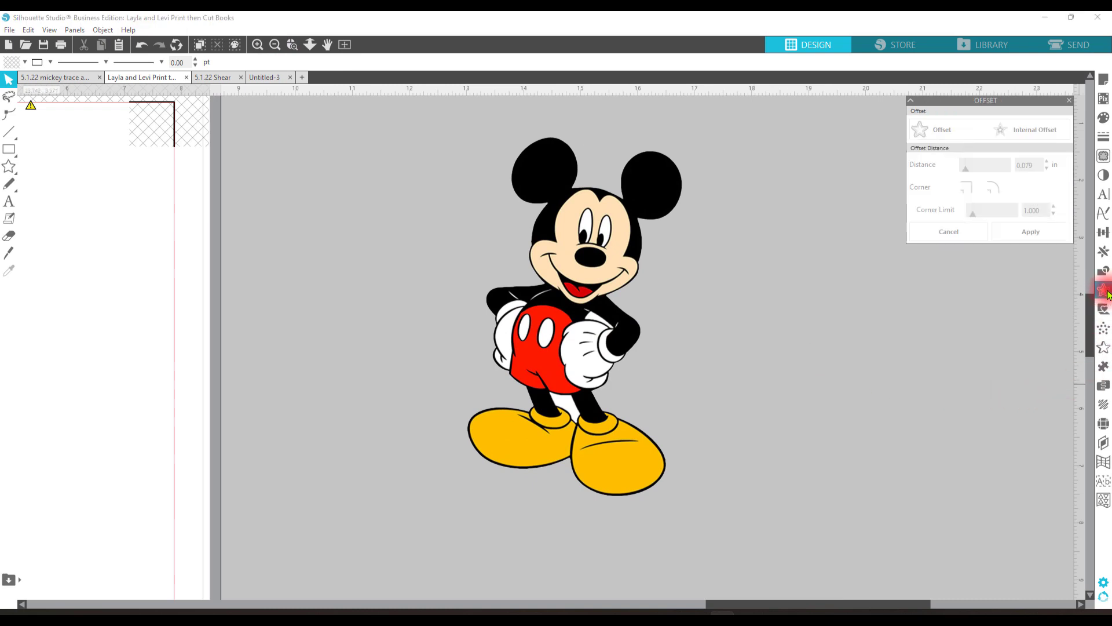
left_click(590, 229)
left_click(943, 127)
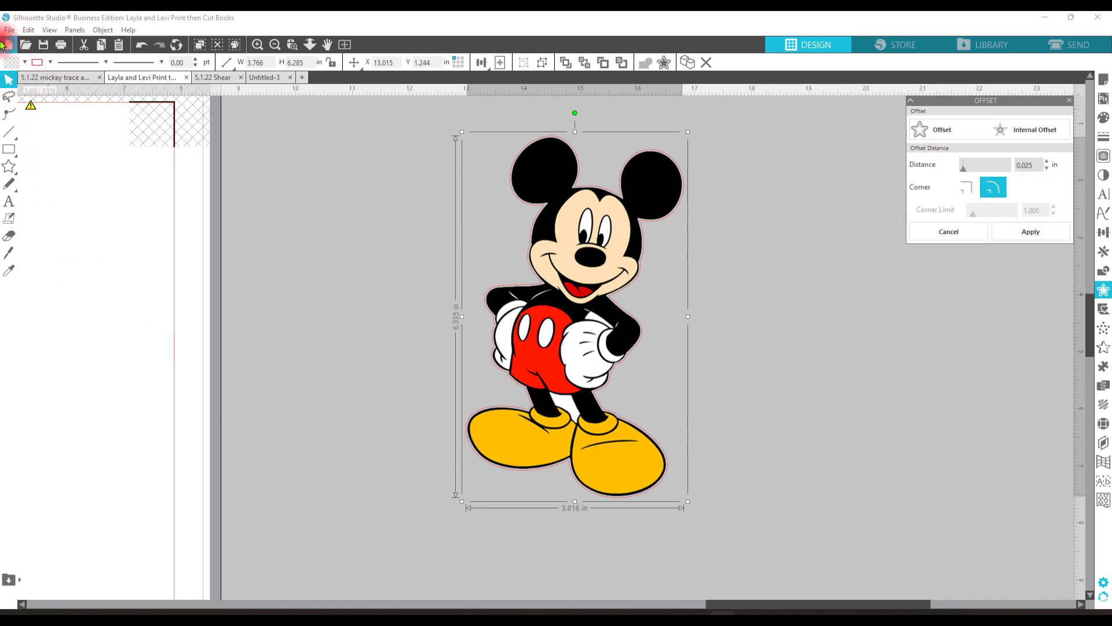
Step: Fill the offset shape with white and make its line colour transparent
left_click(8, 63)
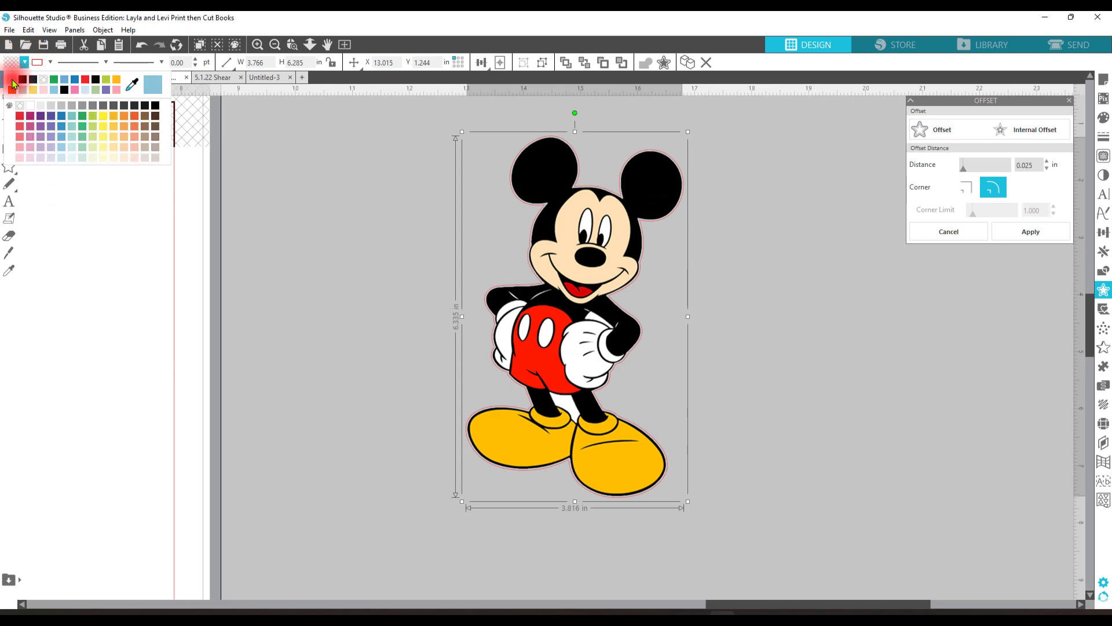
left_click(9, 83)
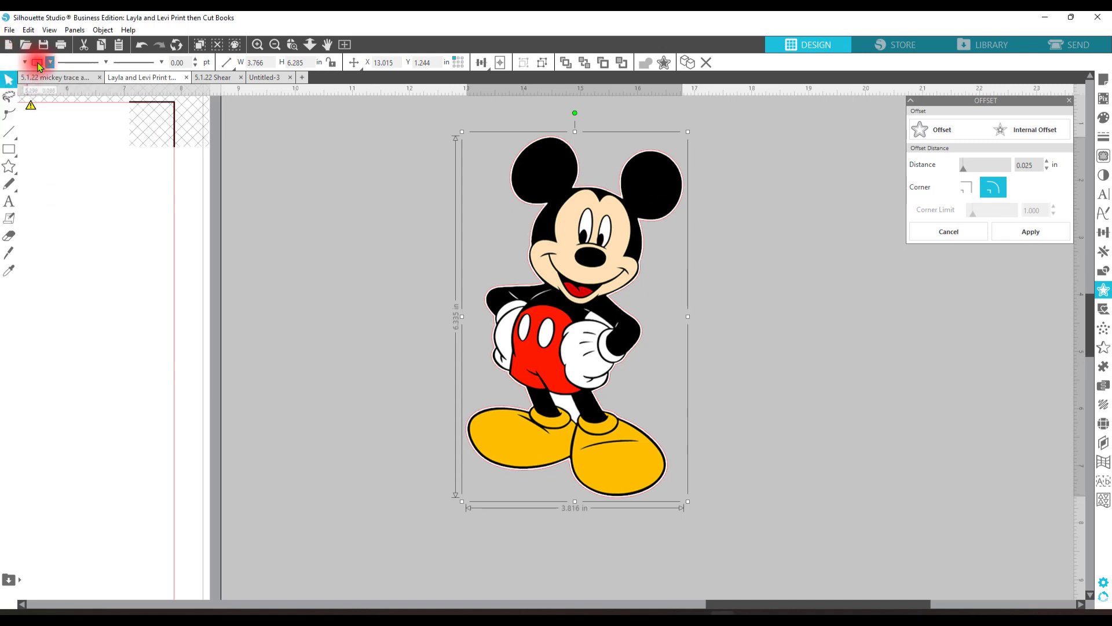
left_click(38, 63)
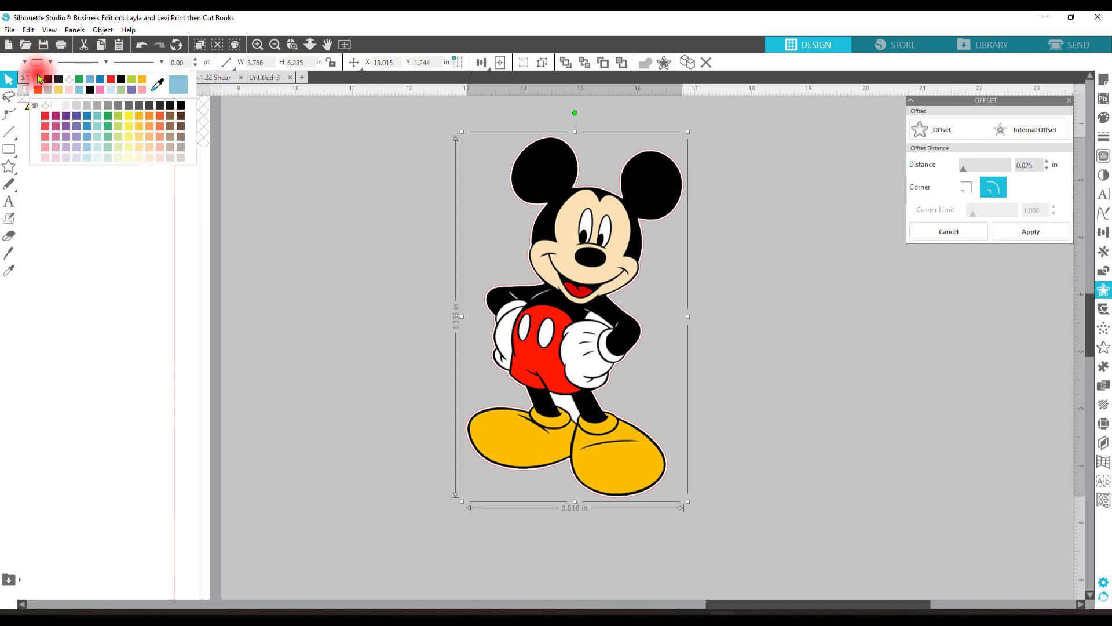
left_click(48, 107)
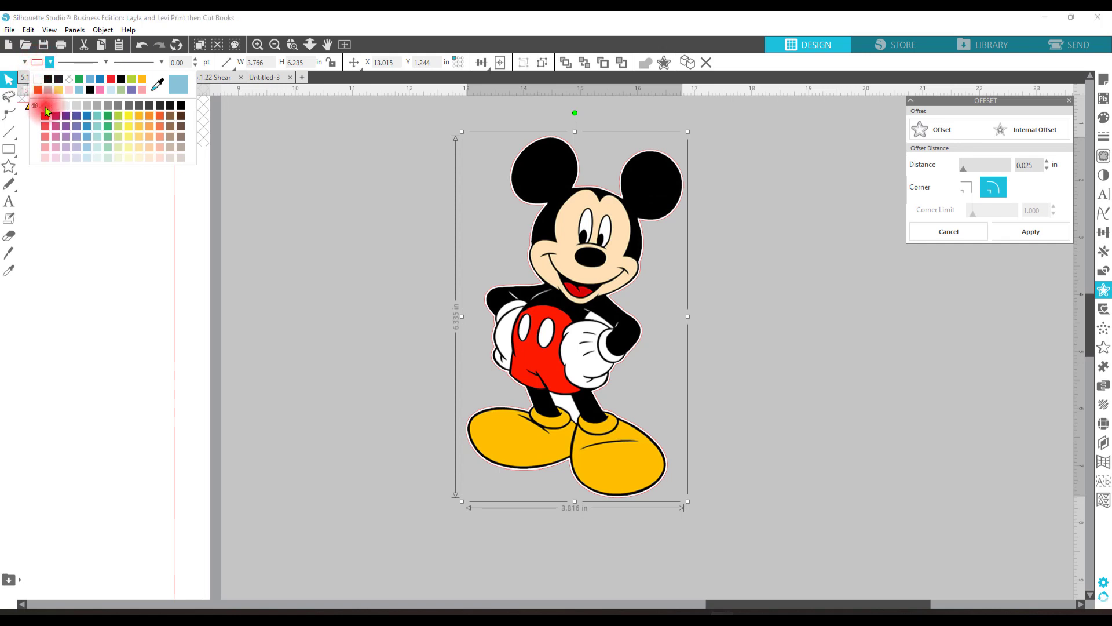
left_click(45, 108)
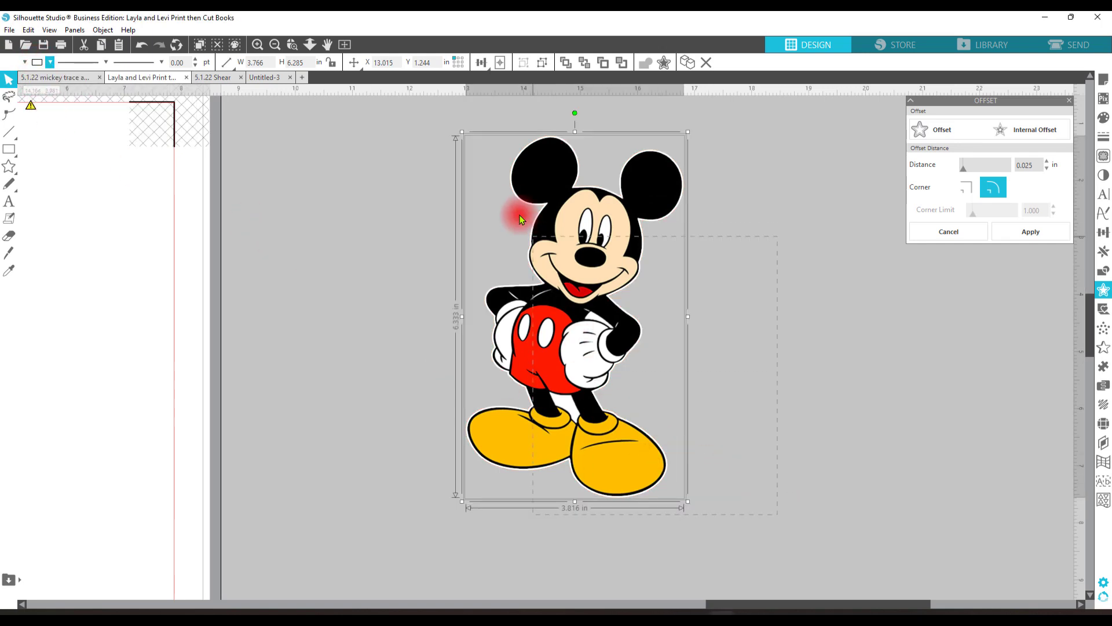
Step: Select Mickey together with its white offset and group them
left_click_drag(447, 139, 429, 128)
right_click(561, 254)
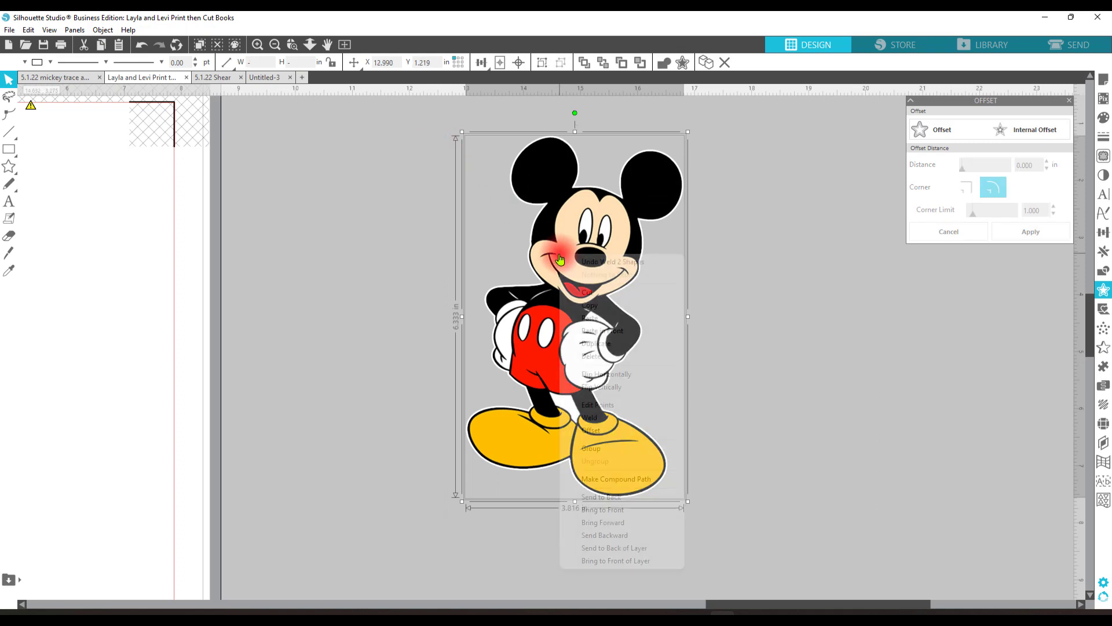
left_click(608, 449)
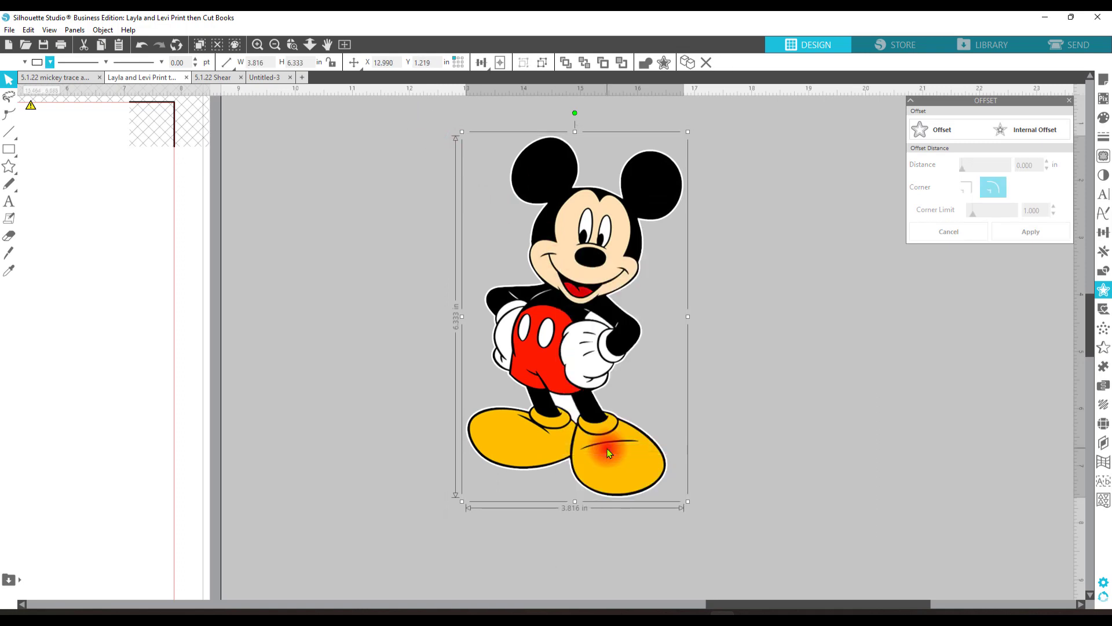
Step: Draw a tall rectangle on the page as the book cover's background and fill it with blue
left_click(275, 46)
left_click(275, 45)
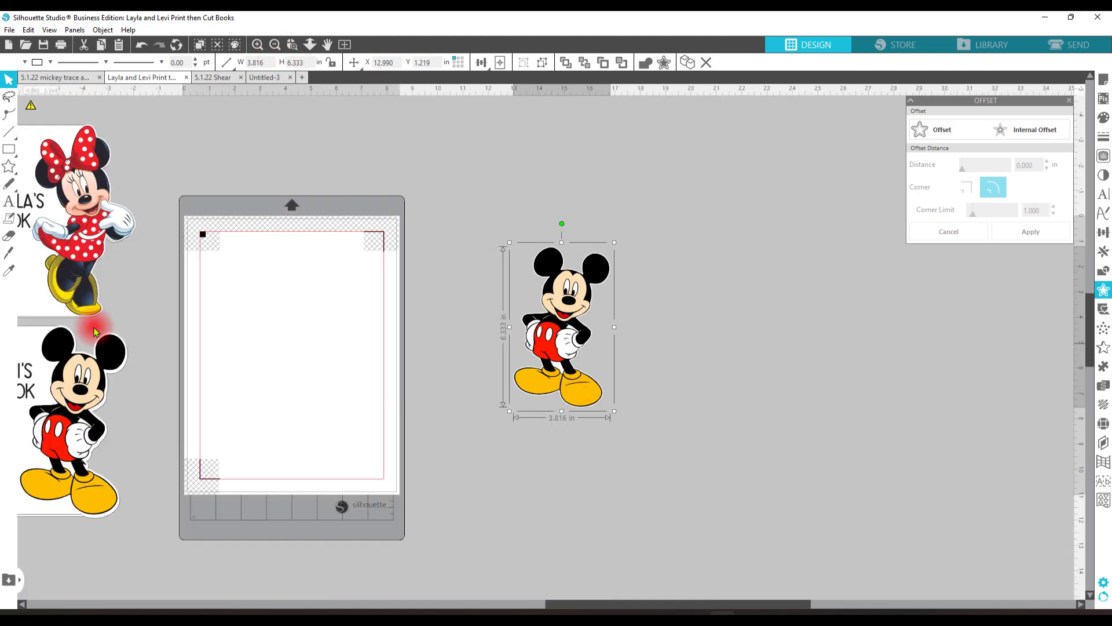
left_click(9, 149)
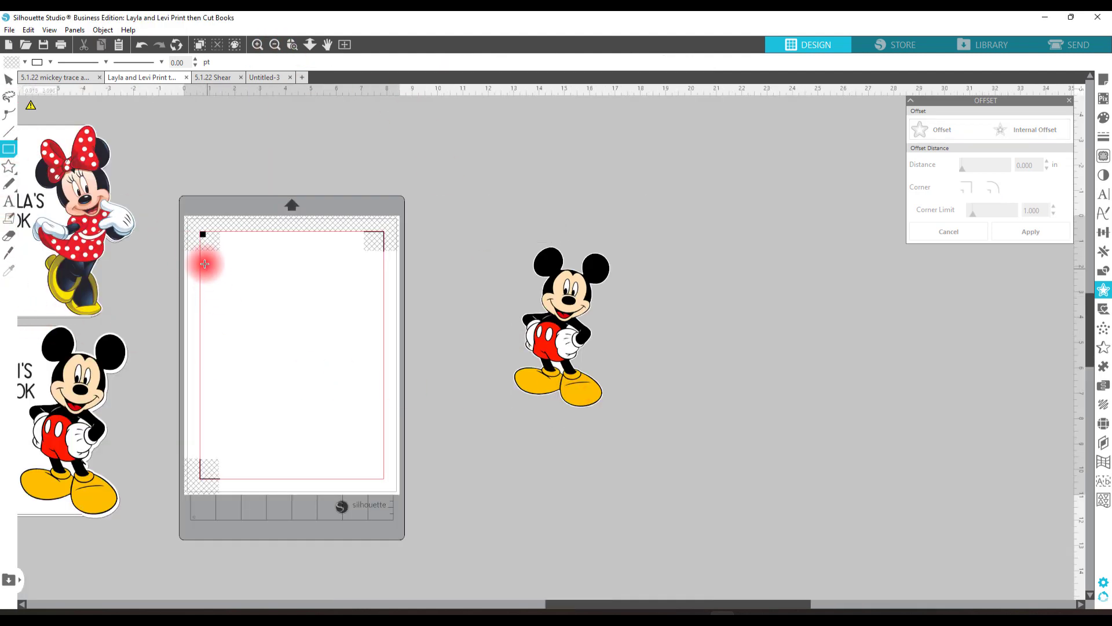
left_click_drag(201, 252, 335, 455)
Step: Bring the grouped Mickey to the front and place it over the right edge of the blue rectangle
left_click_drag(561, 351, 438, 380)
right_click(437, 380)
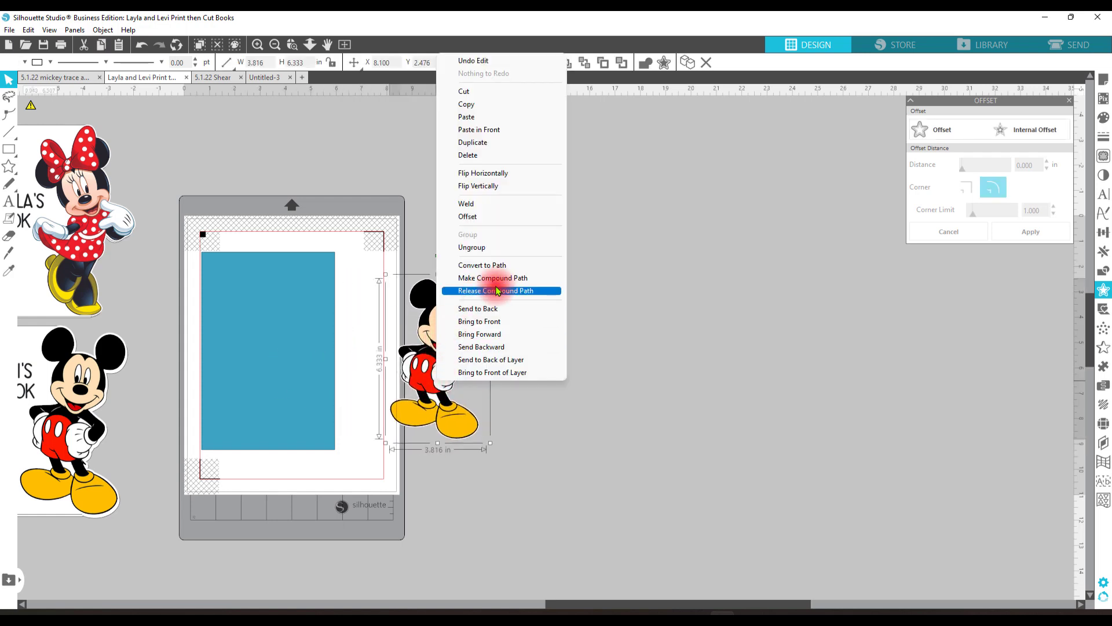
left_click(497, 324)
left_click_drag(432, 355, 318, 327)
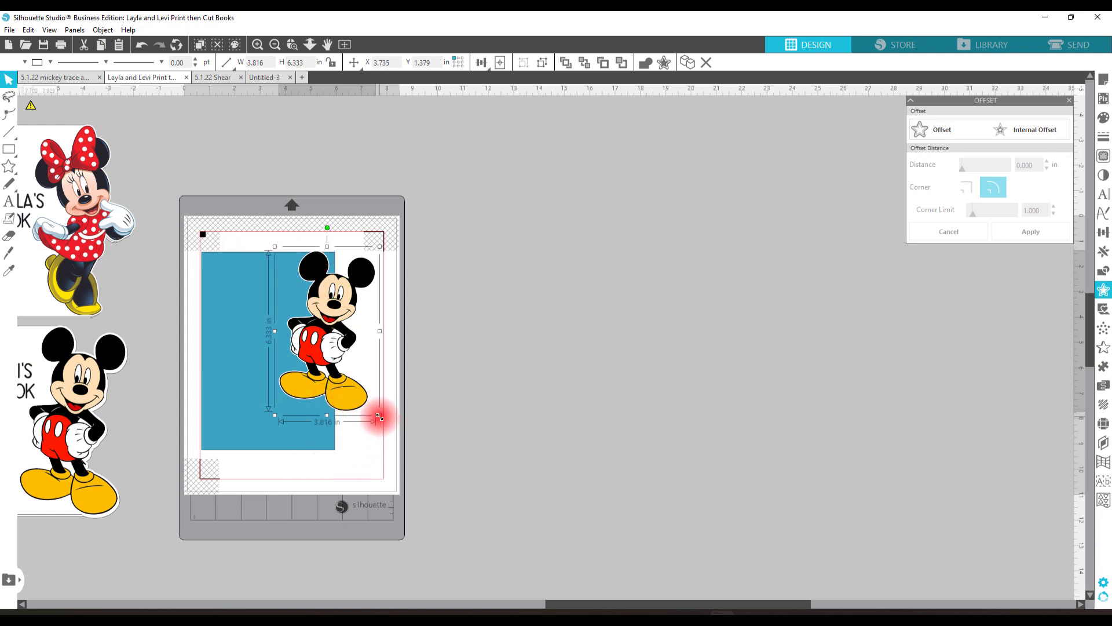
Step: Enlarge Mickey to about 4.93 in wide, align it with the rectangle's height, and widen the rectangle so its right edge runs behind Mickey
left_click_drag(379, 416, 397, 469)
left_click_drag(360, 435, 338, 429)
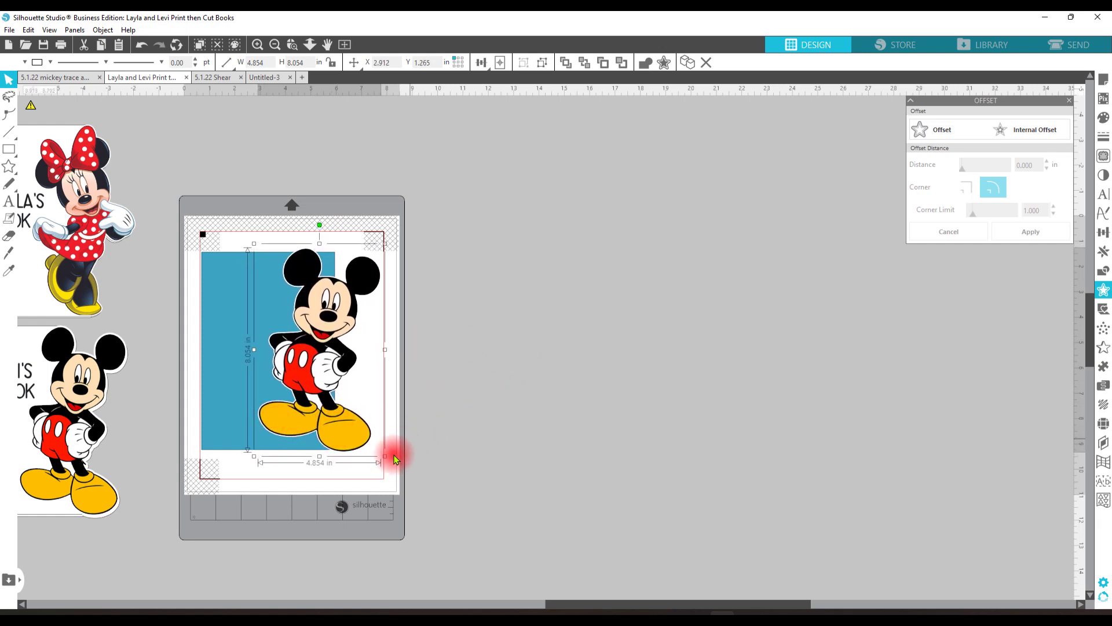
left_click_drag(384, 456, 388, 463)
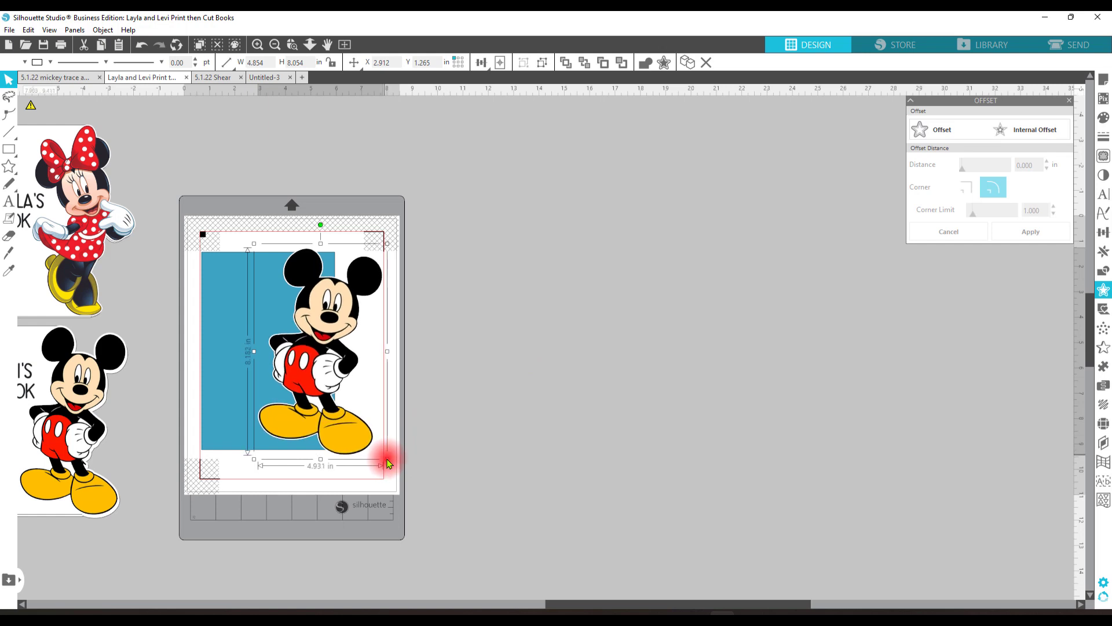
left_click(386, 256)
left_click_drag(368, 277, 375, 278)
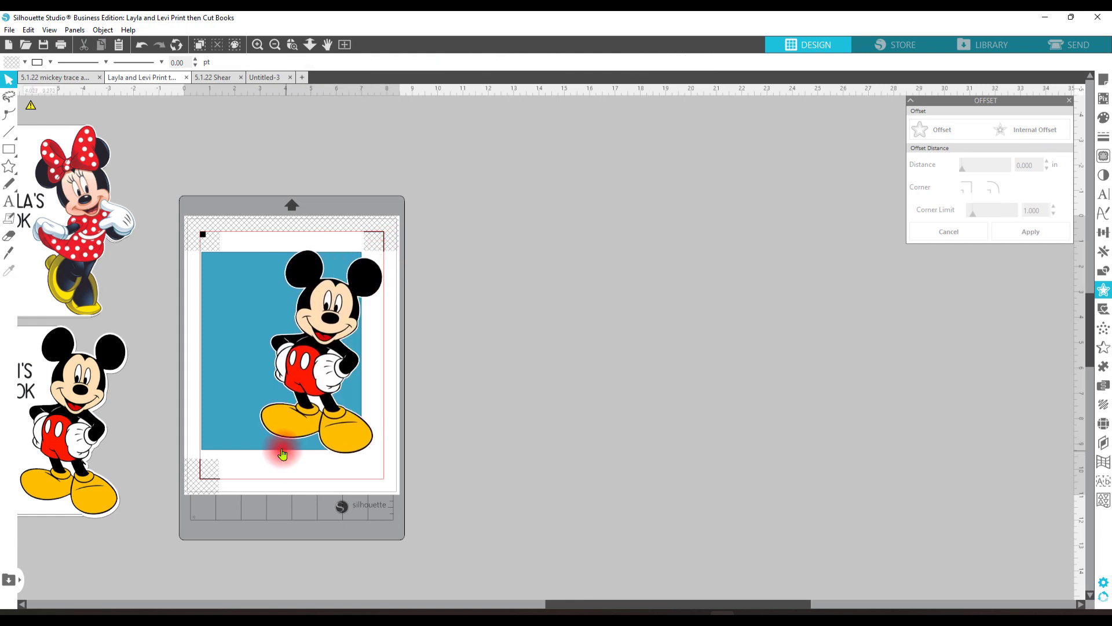
Step: Add an edit point on the rectangle's upper edge beside Mickey's left ear and delete the upper-right corner point
left_click(252, 348)
double_click(251, 348)
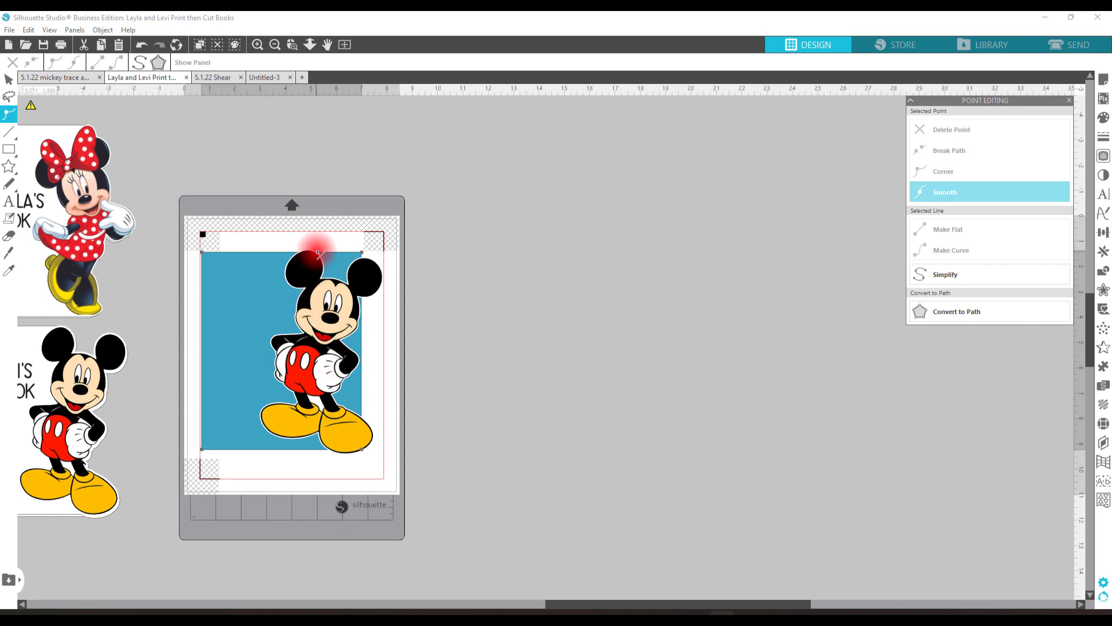
left_click(322, 256)
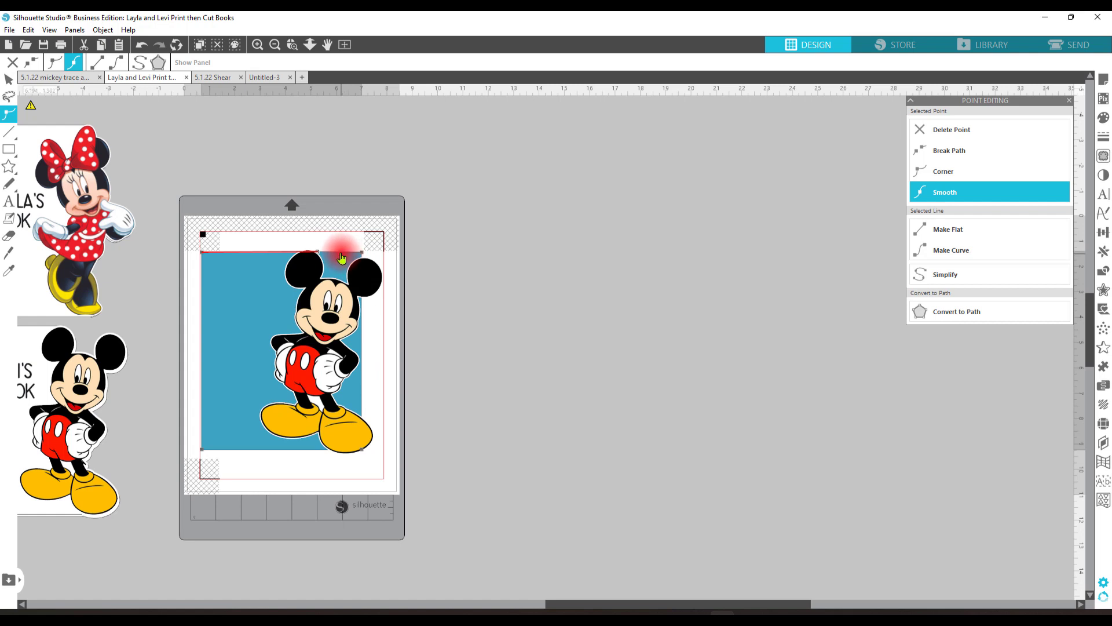
left_click(7, 81)
left_click(337, 249)
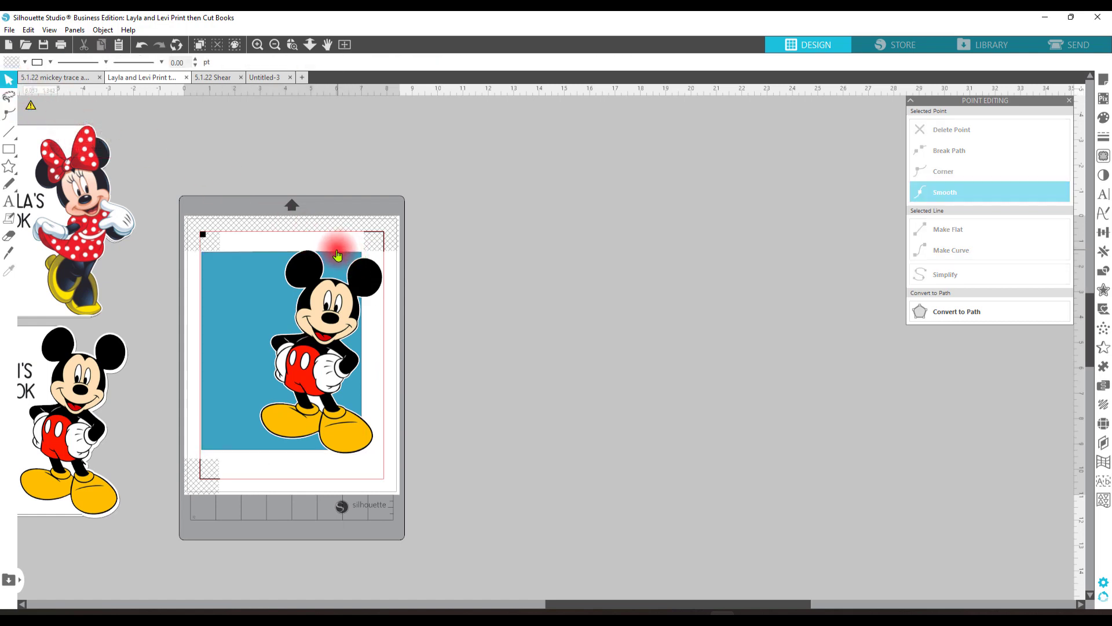
double_click(335, 254)
left_click(353, 253)
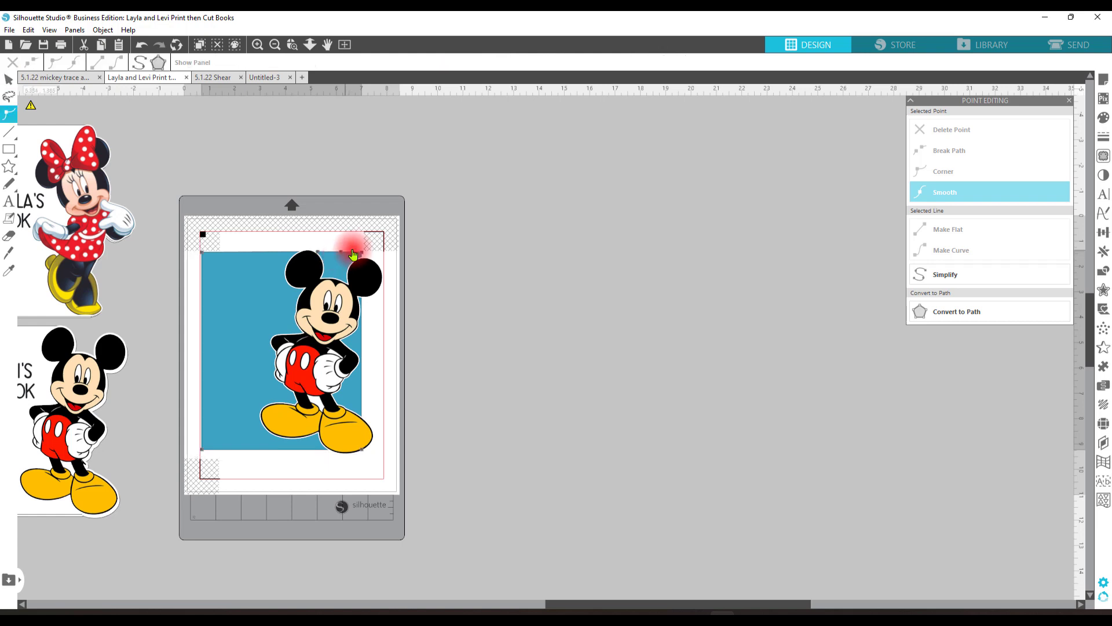
left_click(364, 253)
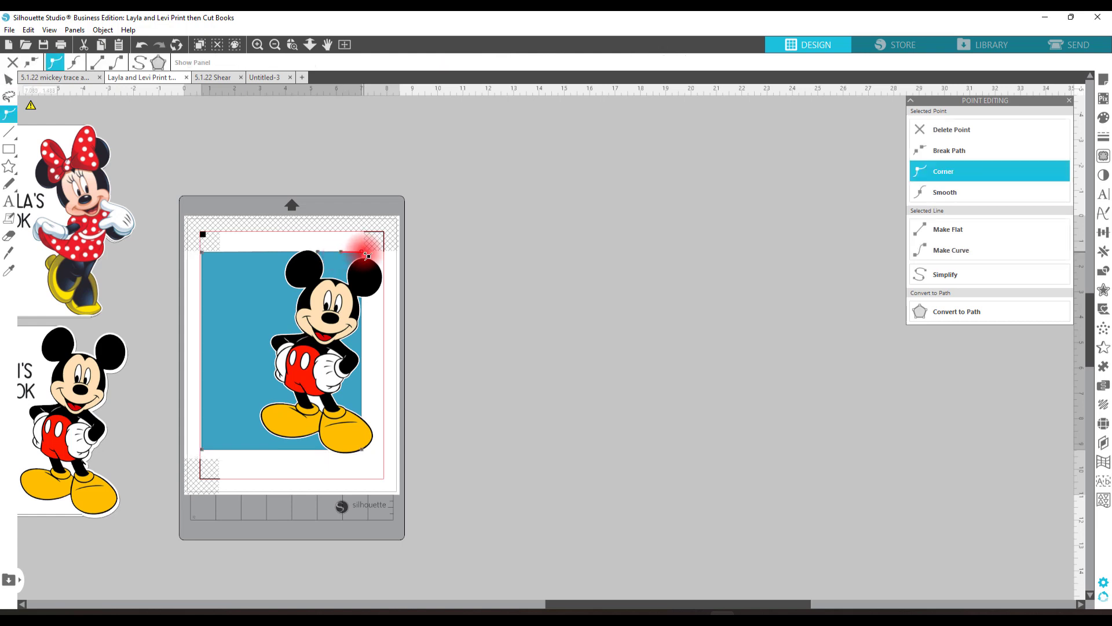
key("Delete")
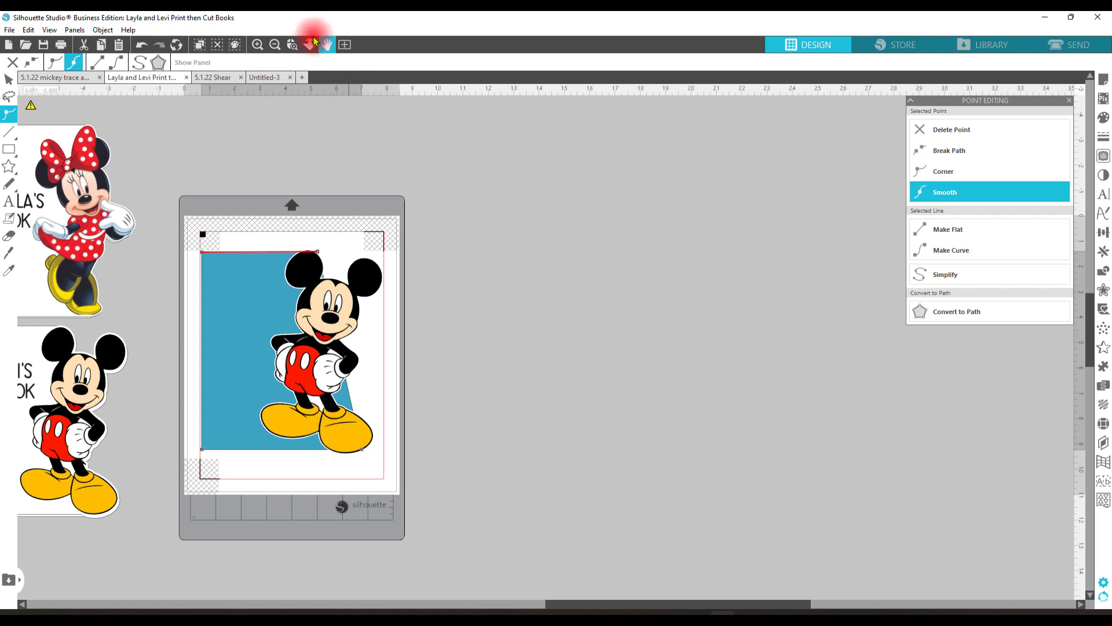
Step: Add an edit point on the rectangle's lower edge where Mickey's right shoe begins and delete the lower-right corner point
left_click(292, 45)
left_click_drag(294, 429, 401, 501)
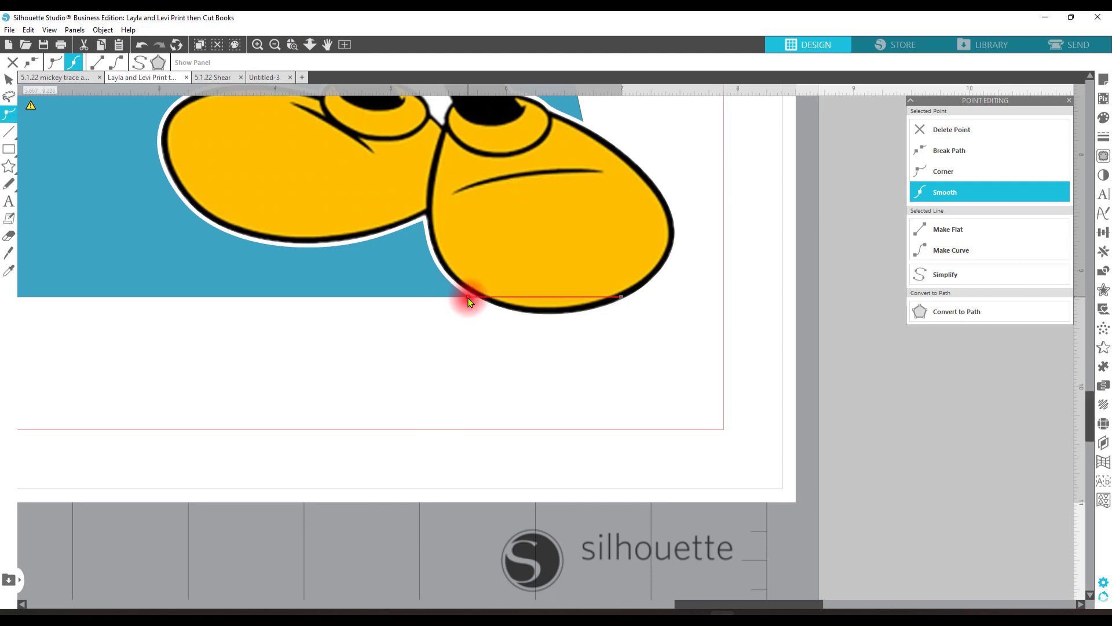
left_click(624, 299)
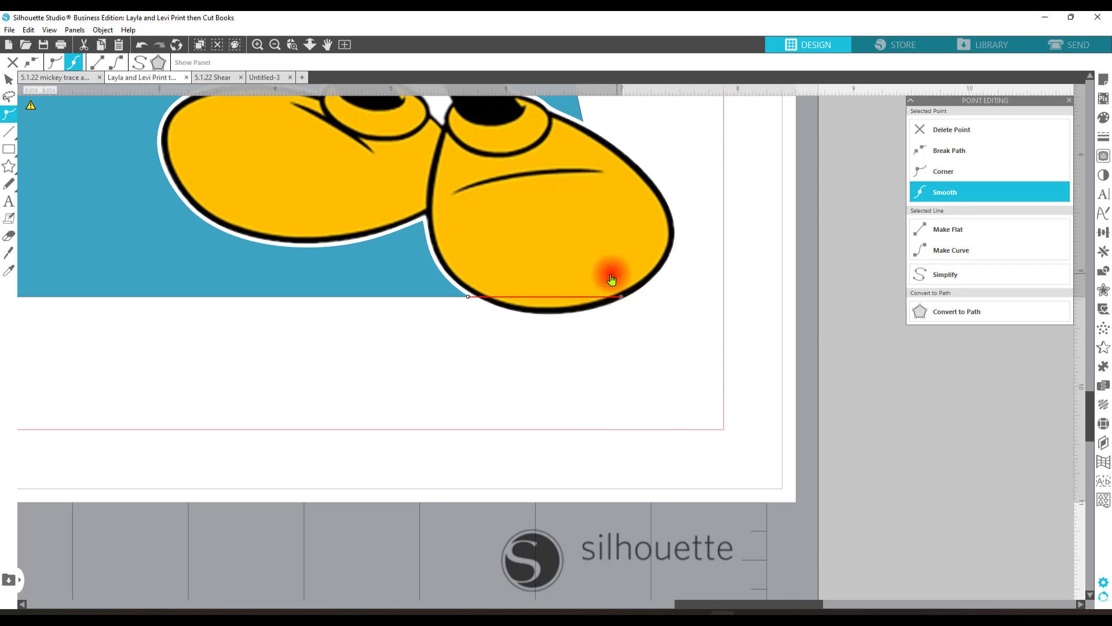
left_click(621, 299)
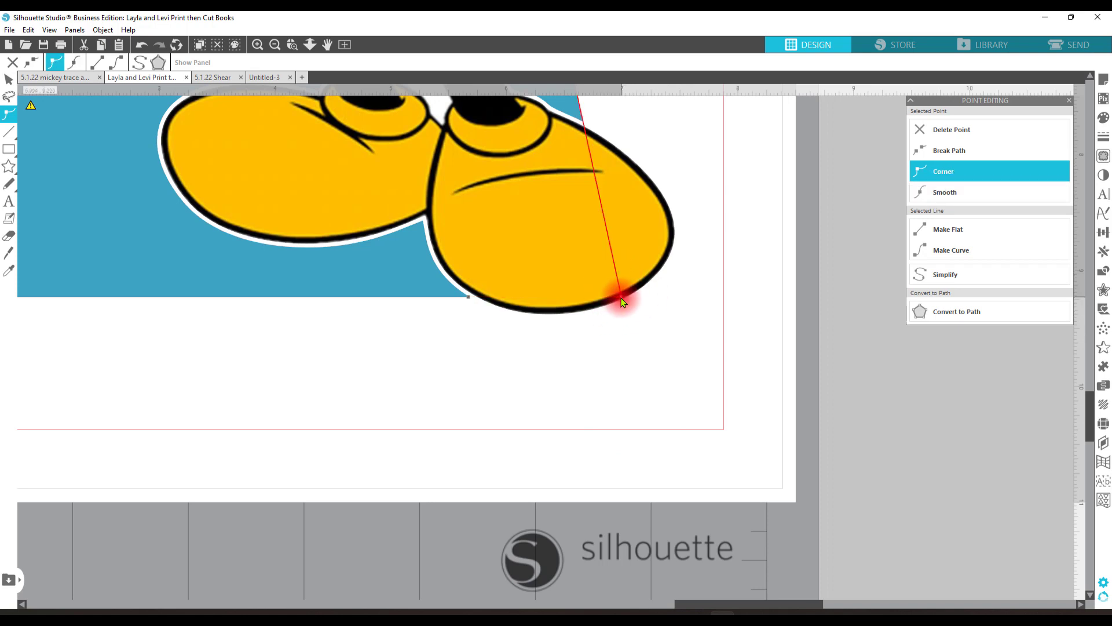
left_click(726, 333)
left_click(597, 370)
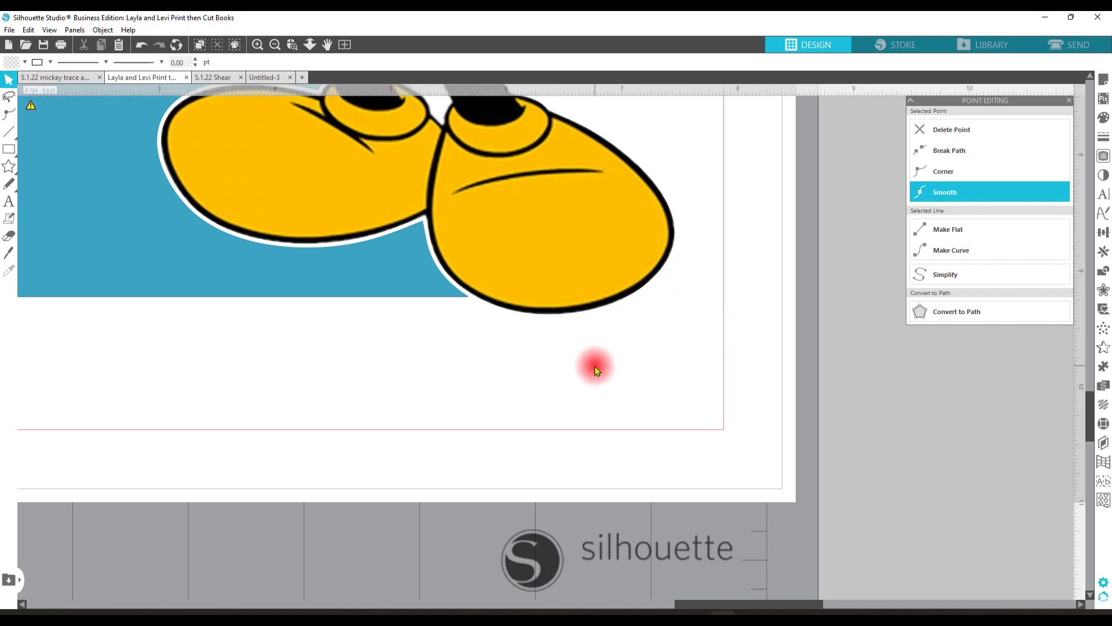
Step: Erase the small blue corner sticking out beside Mickey's left ear with a round eraser of size 0.125
scroll(595, 369, "up", 3)
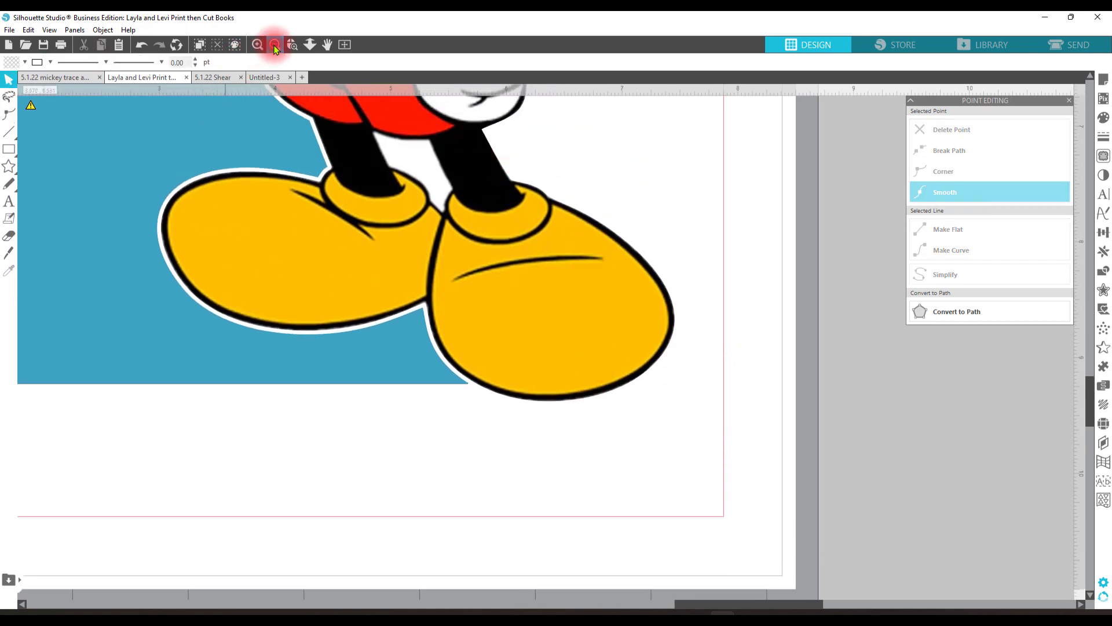
left_click(274, 45)
left_click(275, 45)
left_click(275, 46)
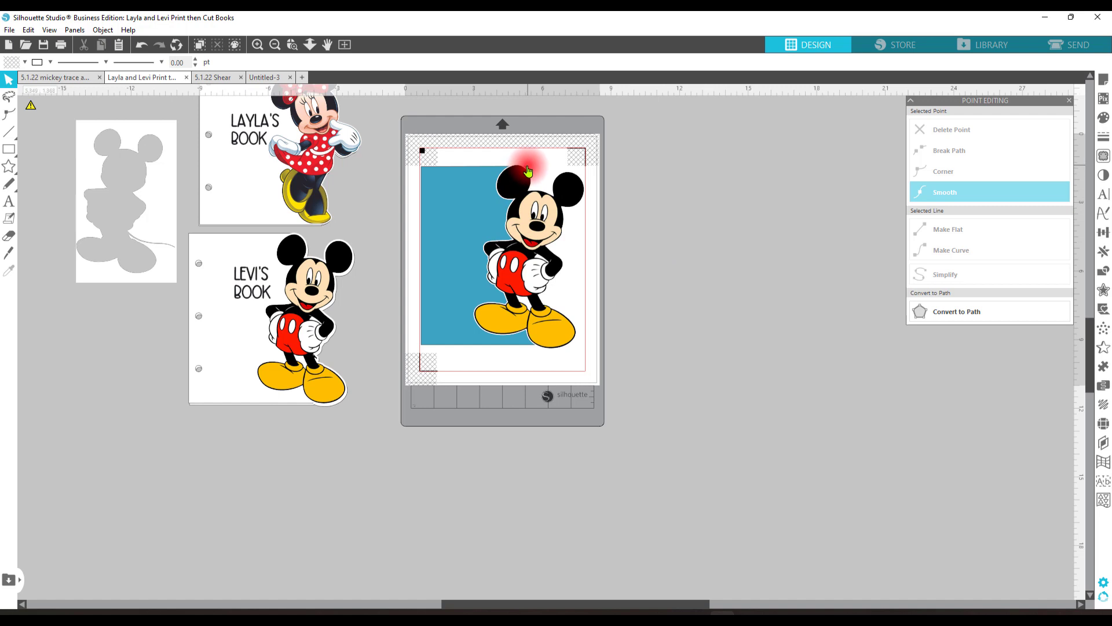
left_click(296, 46)
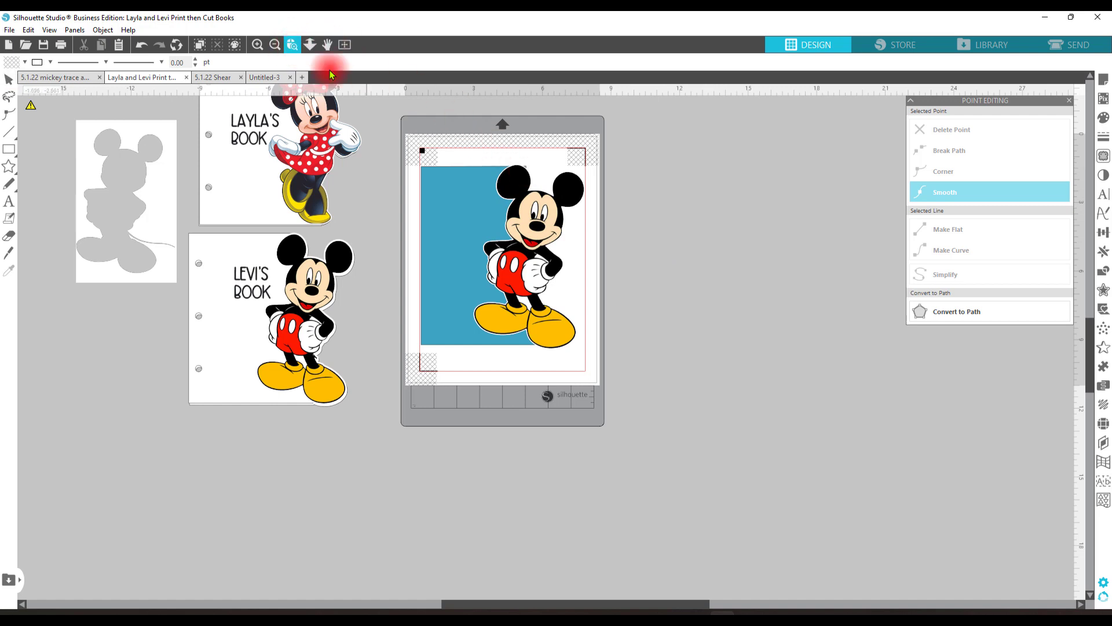
left_click_drag(515, 152, 554, 204)
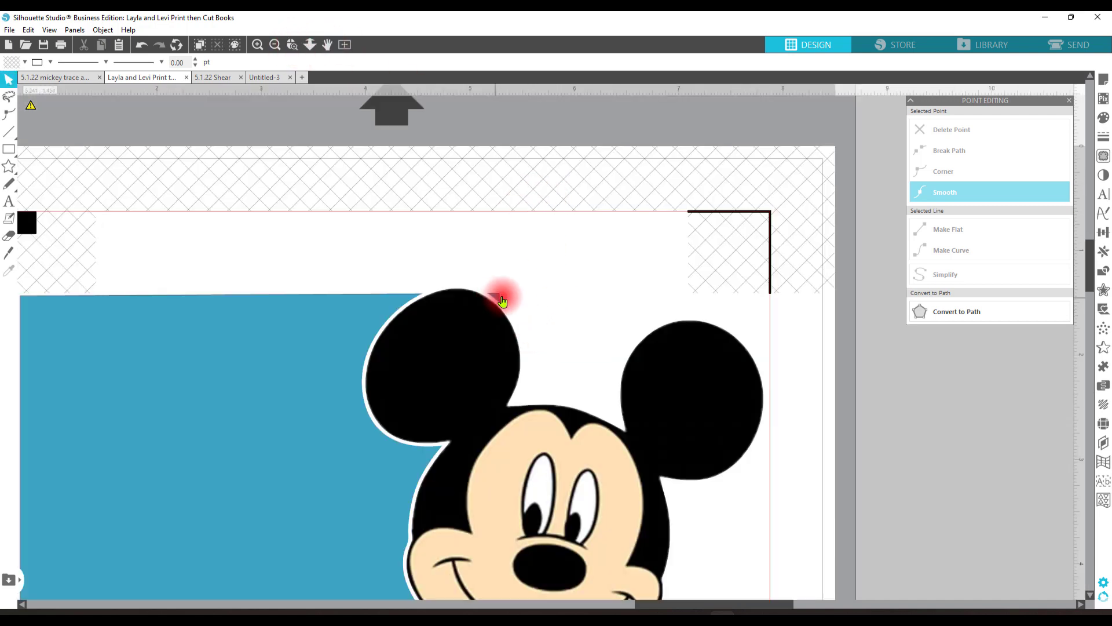
key("shift+e")
left_click(2, 236)
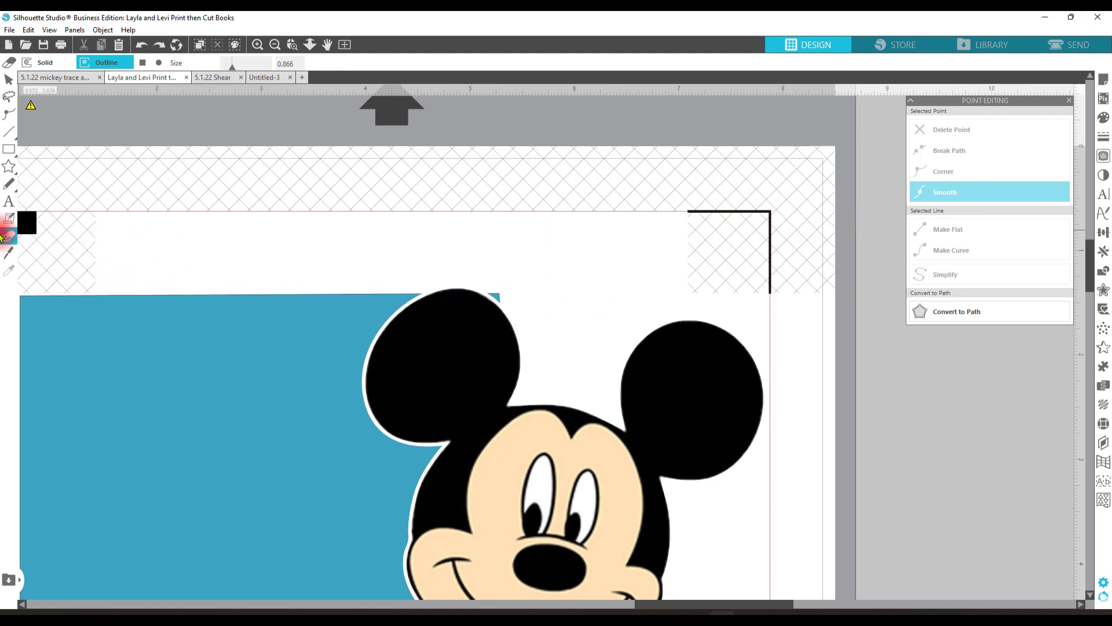
left_click(68, 64)
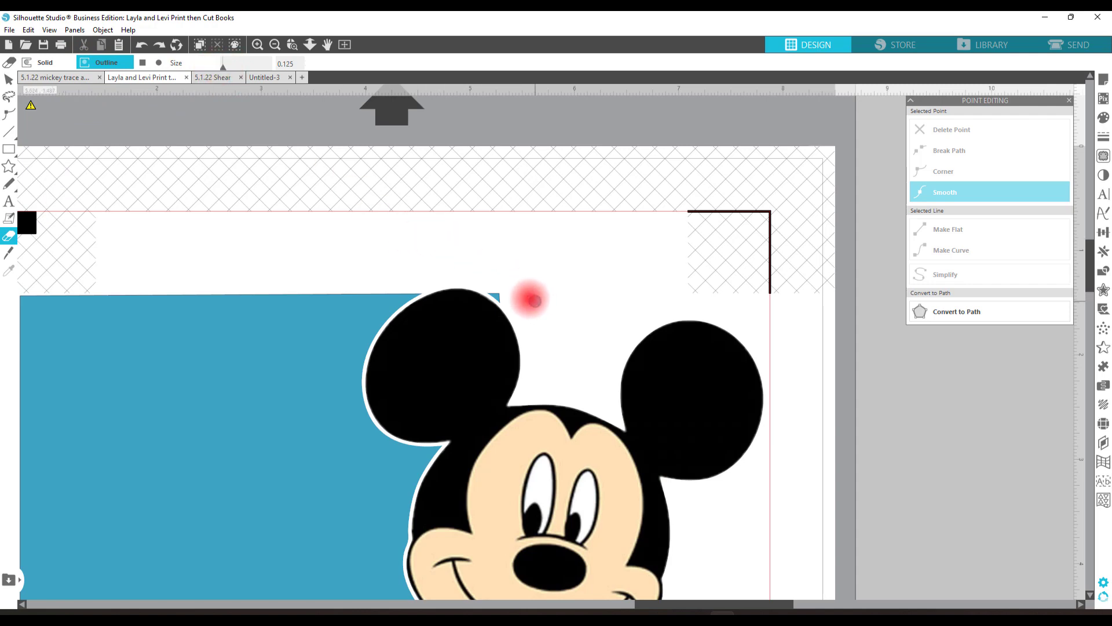
left_click_drag(519, 295, 492, 290)
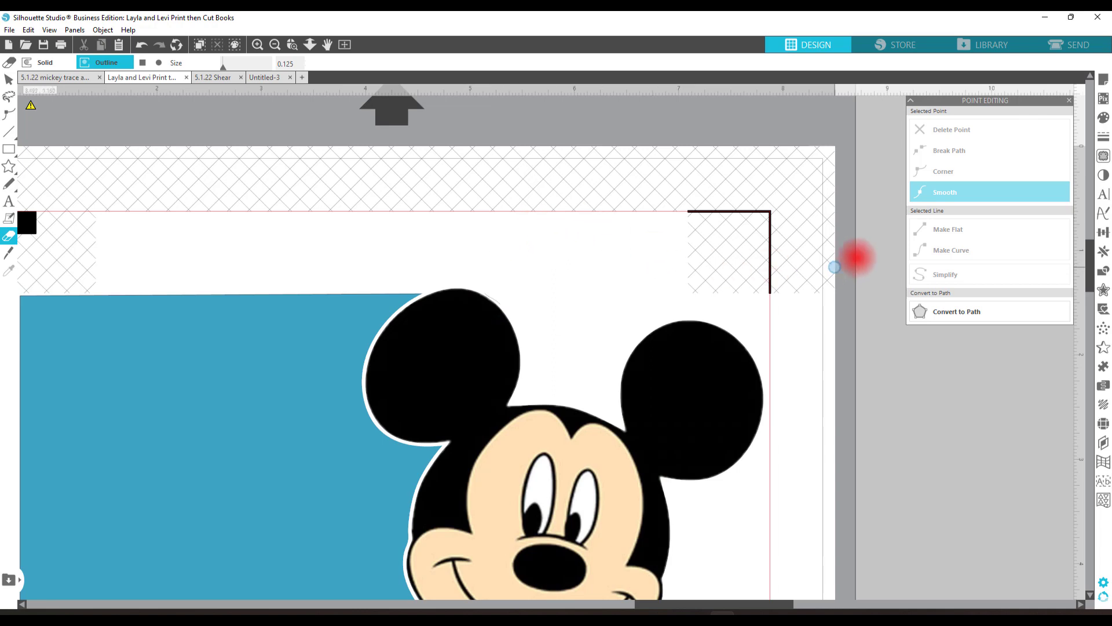
Step: Fill the blue background rectangle with white and group it with Mickey
left_click(275, 44)
left_click(274, 45)
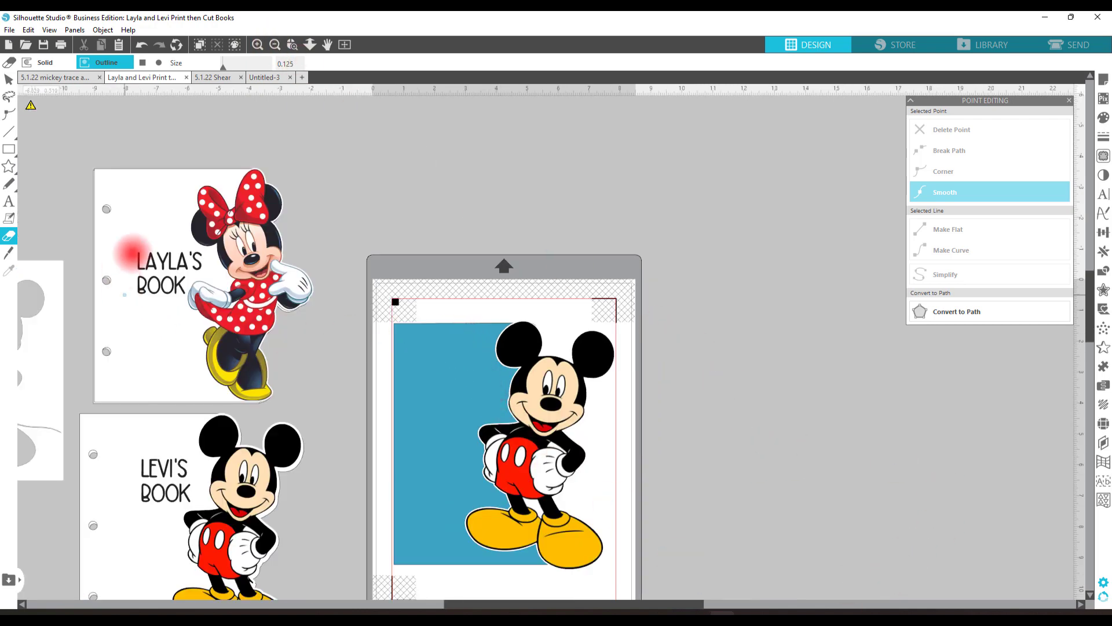
mouse_move(2, 132)
left_click(9, 80)
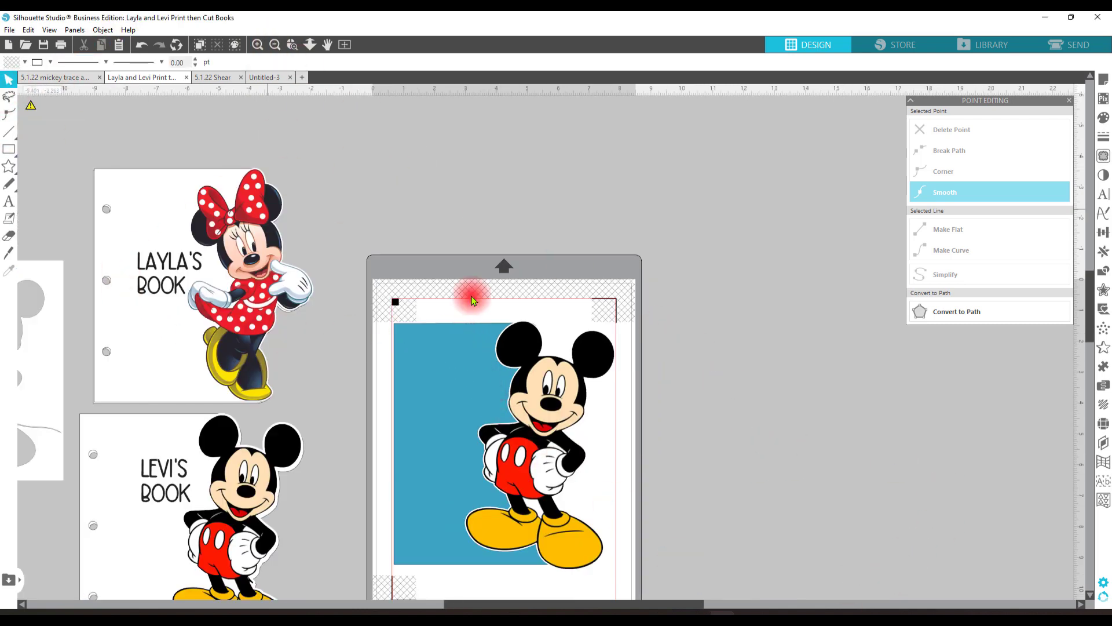
left_click(442, 375)
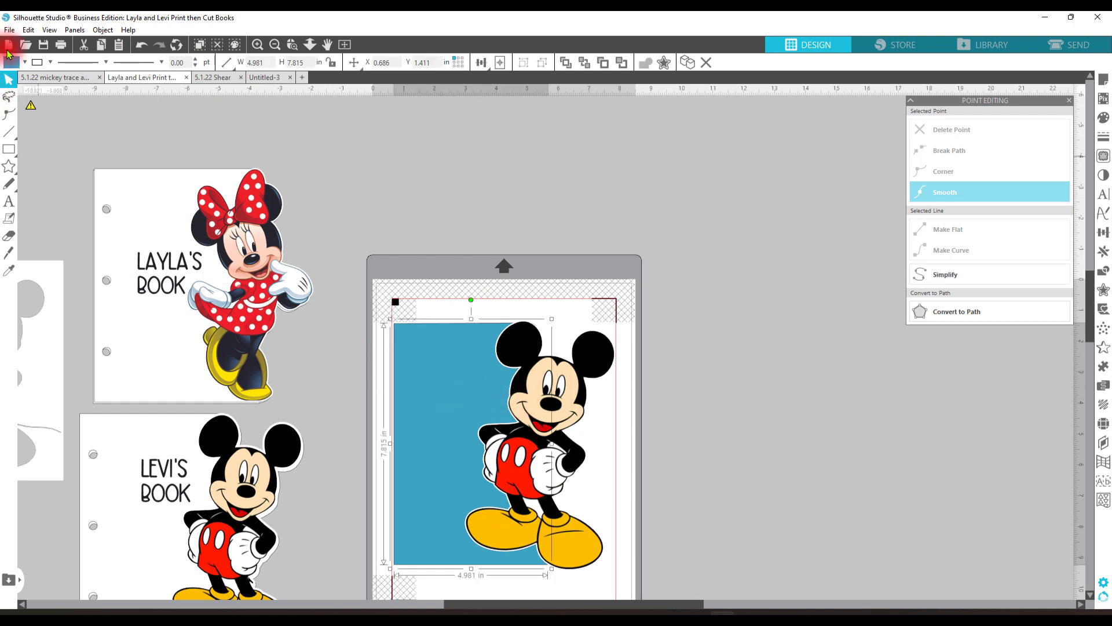
left_click(8, 67)
left_click(22, 83)
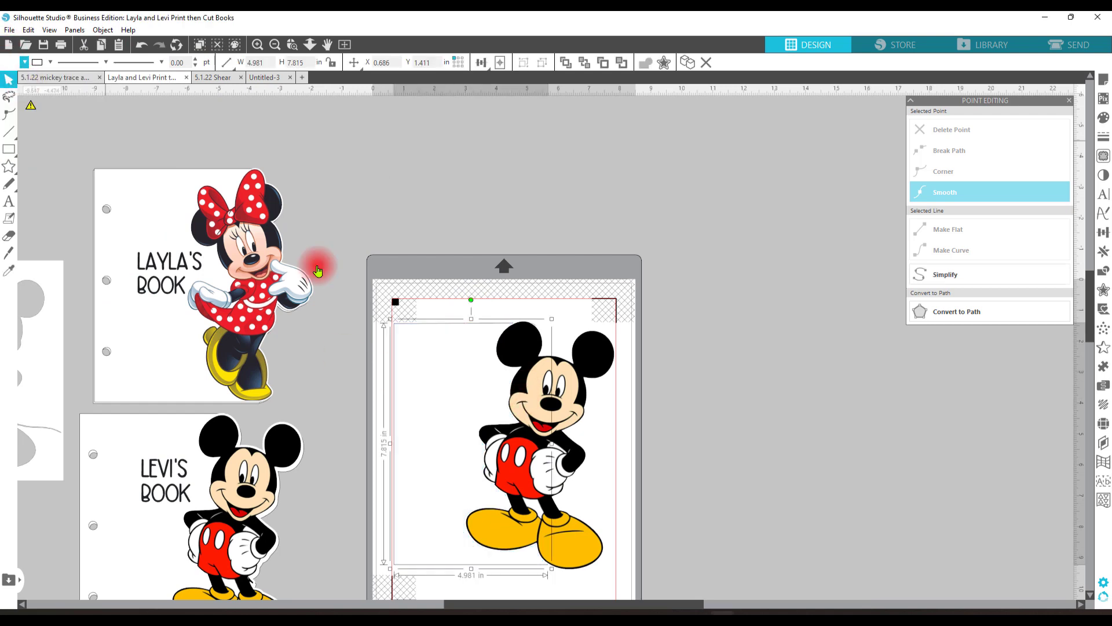
left_click_drag(368, 269, 591, 478)
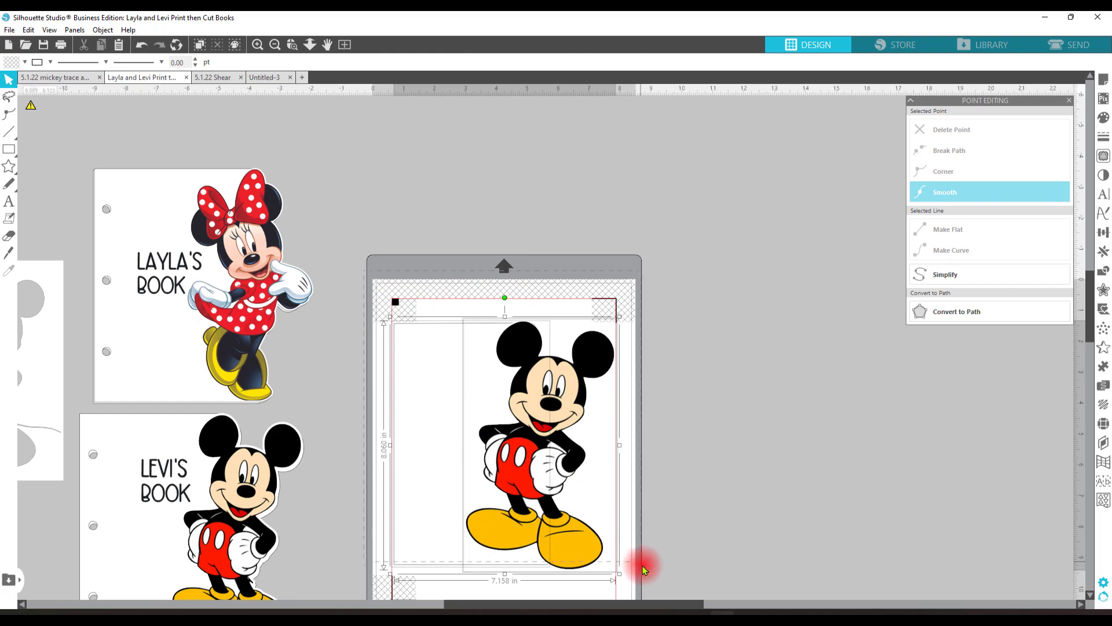
right_click(557, 534)
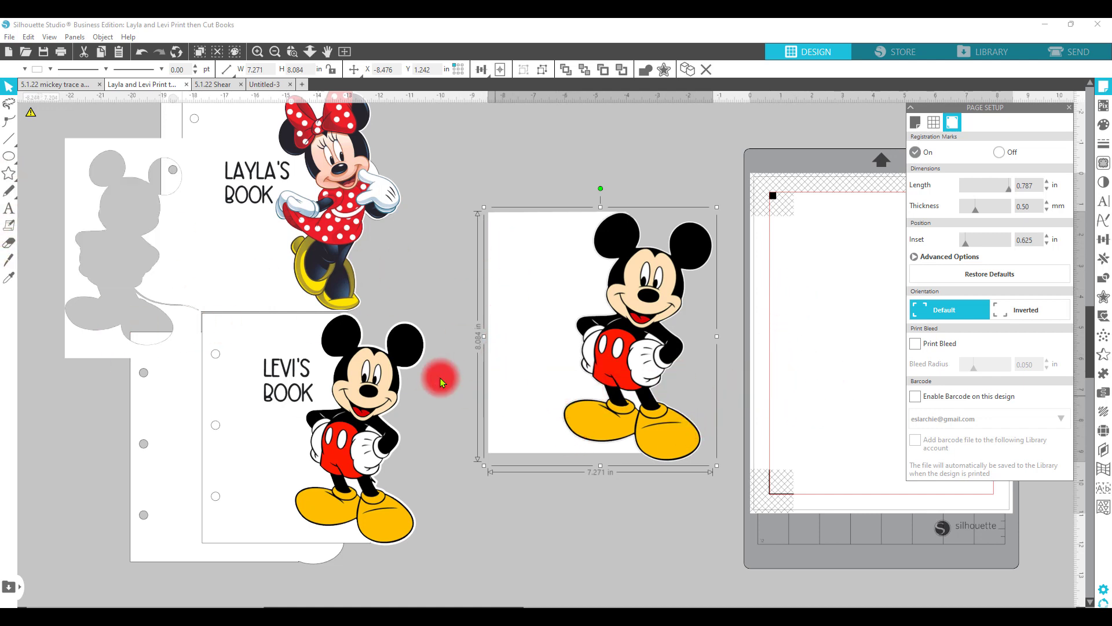
Step: Place three blue-filled 0.375 in circles in a column along the cover's straight edge as binder holes
mouse_move(11, 162)
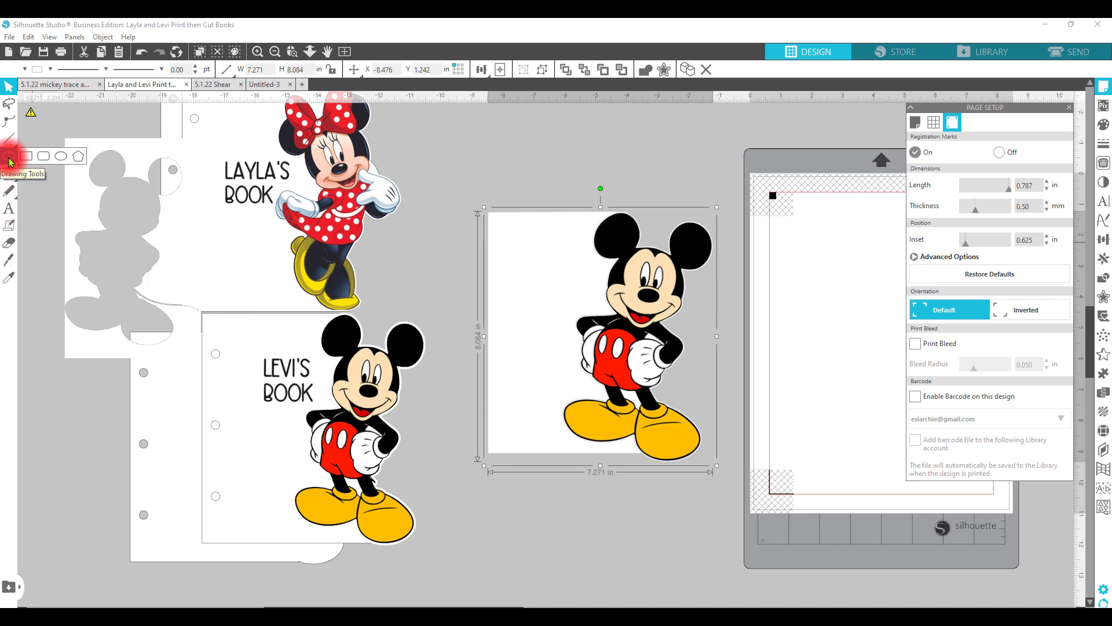
left_click(10, 160)
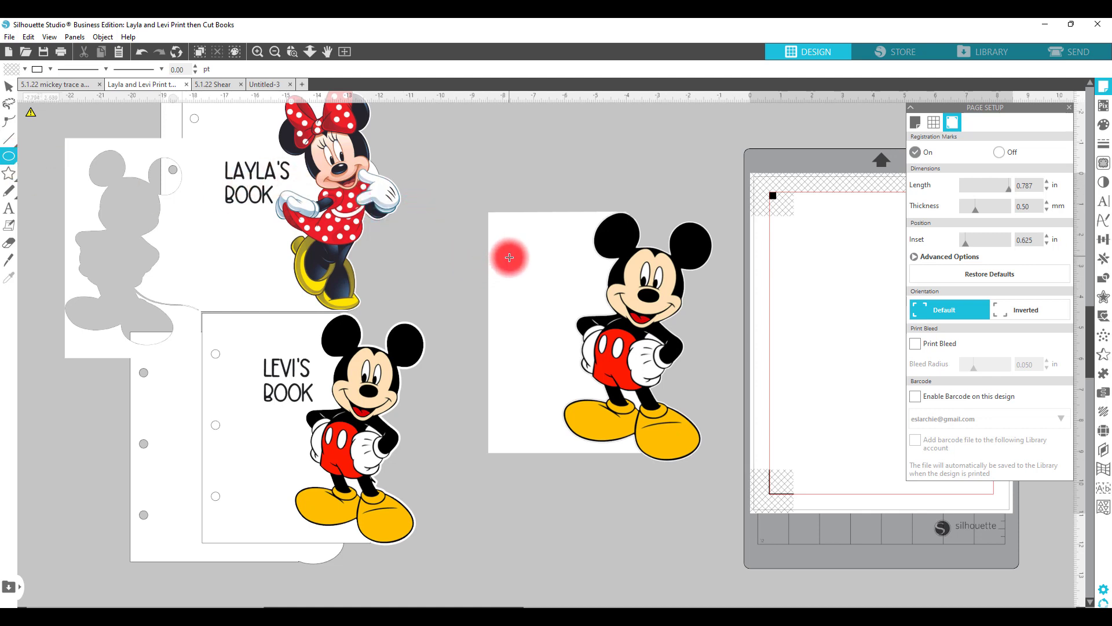
mouse_move(509, 258)
left_mouse_down()
mouse_move(520, 272)
mouse_move(505, 283)
mouse_move(516, 307)
mouse_move(513, 409)
left_mouse_up()
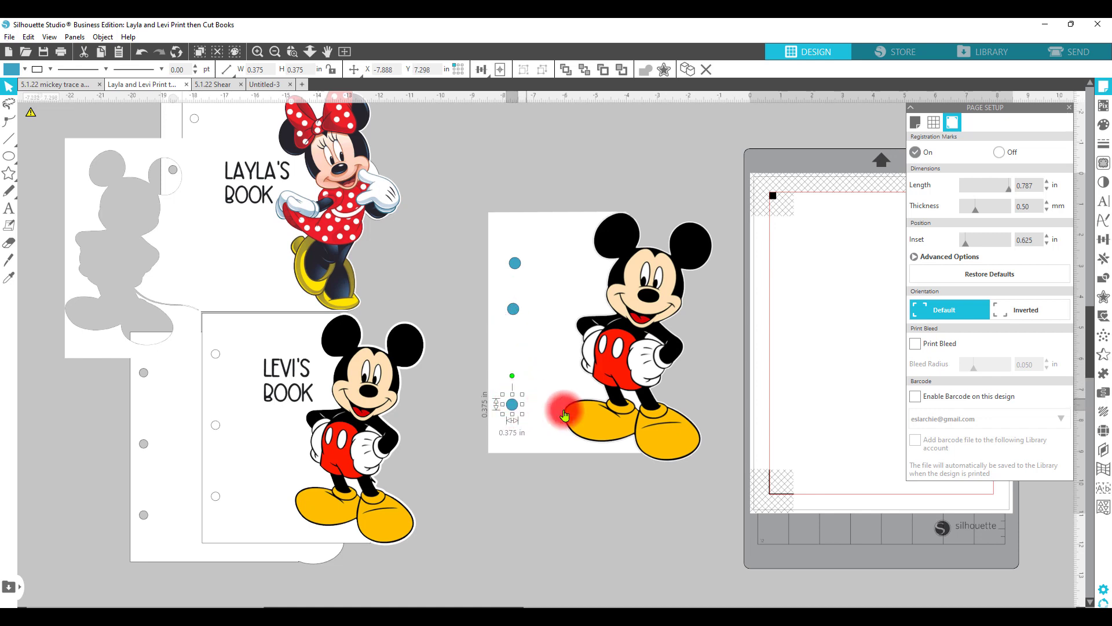
left_click(513, 176)
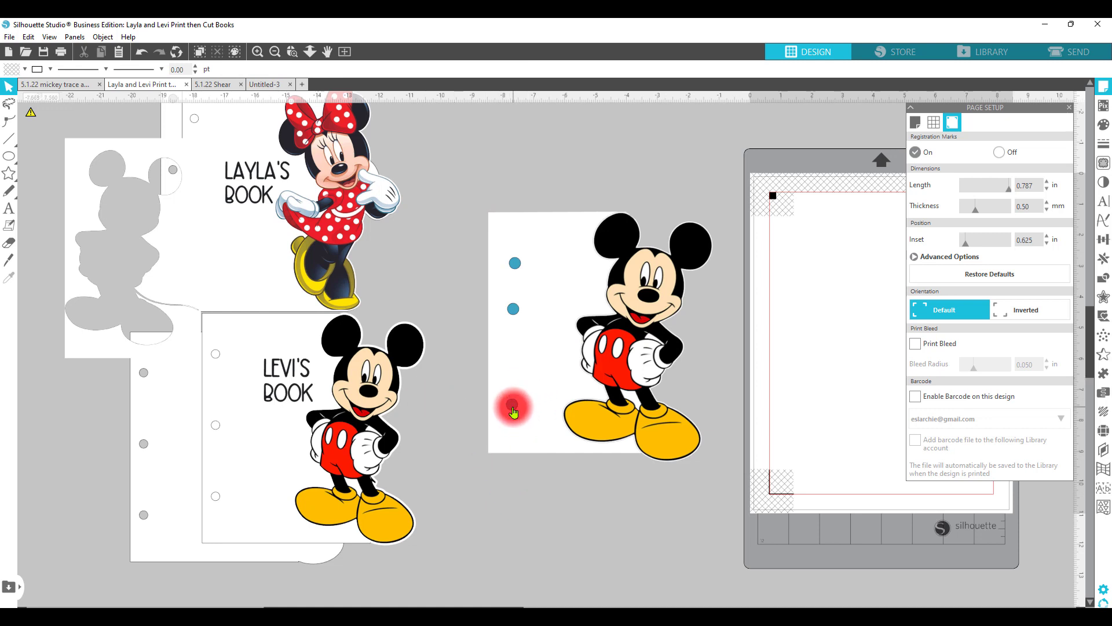
Step: Align the three hole circles along their left edges and space them evenly in the vertical direction
left_click(514, 411)
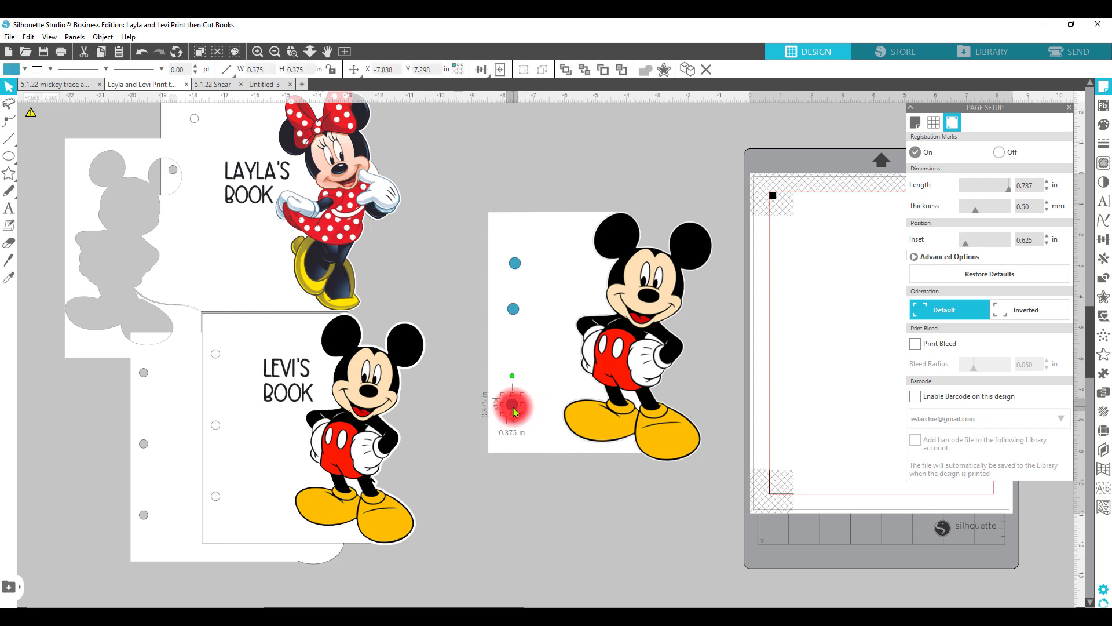
left_click_drag(515, 412, 522, 264)
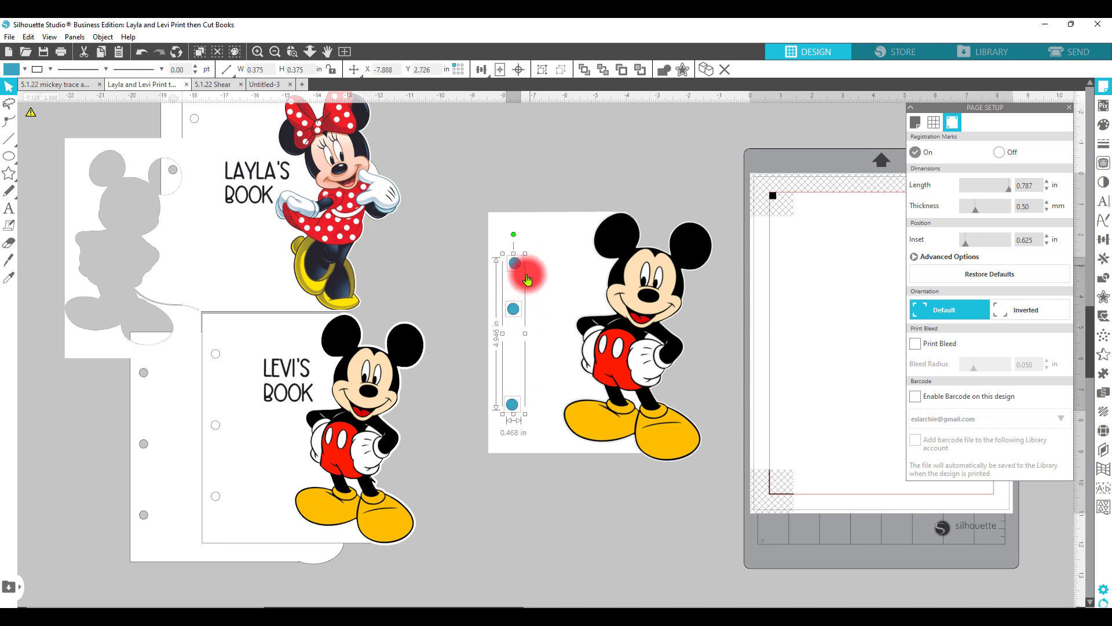
left_click(478, 70)
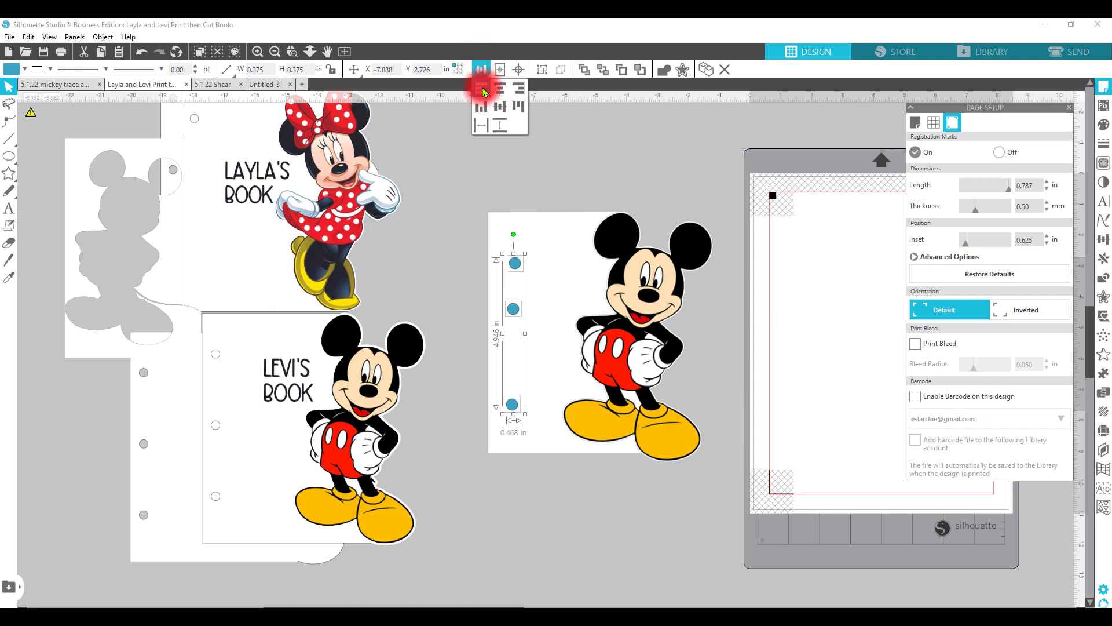
left_click(483, 87)
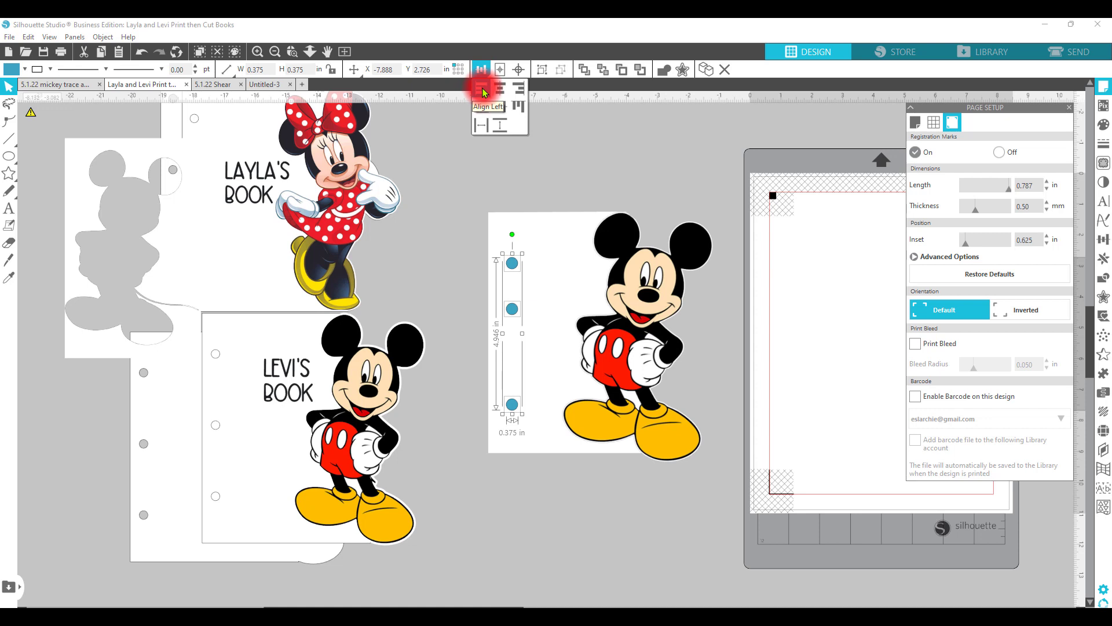
left_click(484, 71)
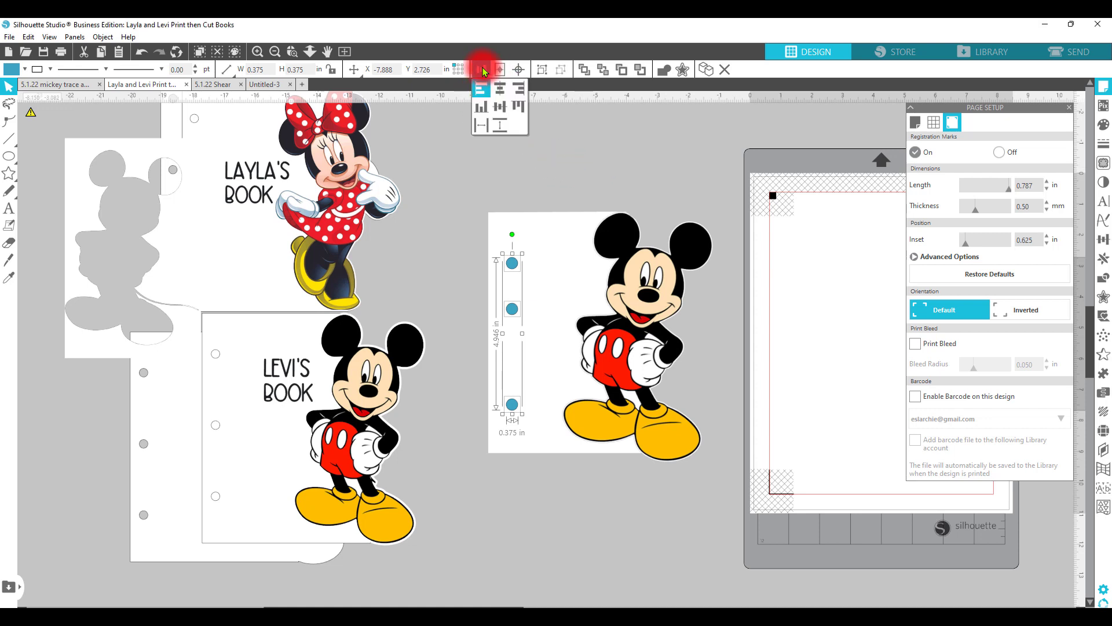
left_click(501, 132)
left_click(589, 159)
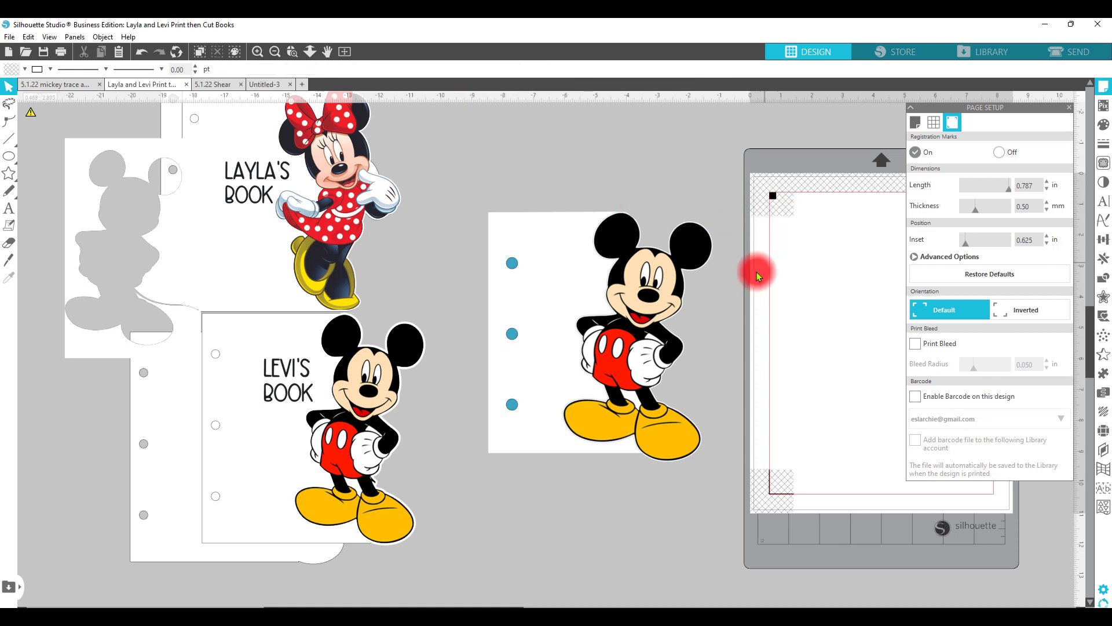
Step: Subtract the three hole circles from the Mickey cover
left_click(617, 361)
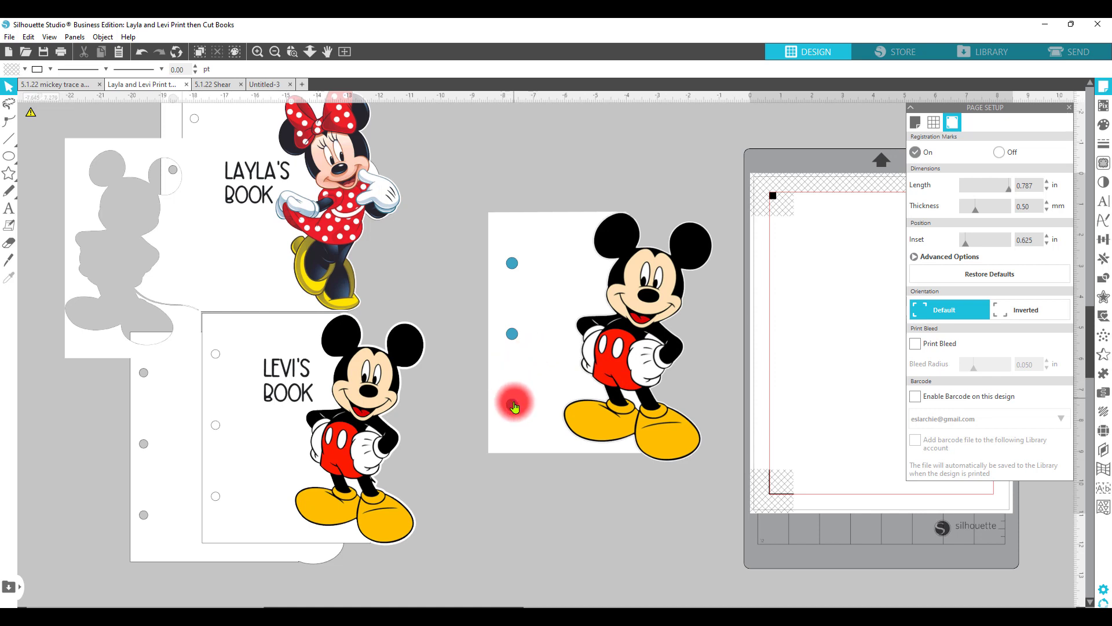
left_click(514, 404)
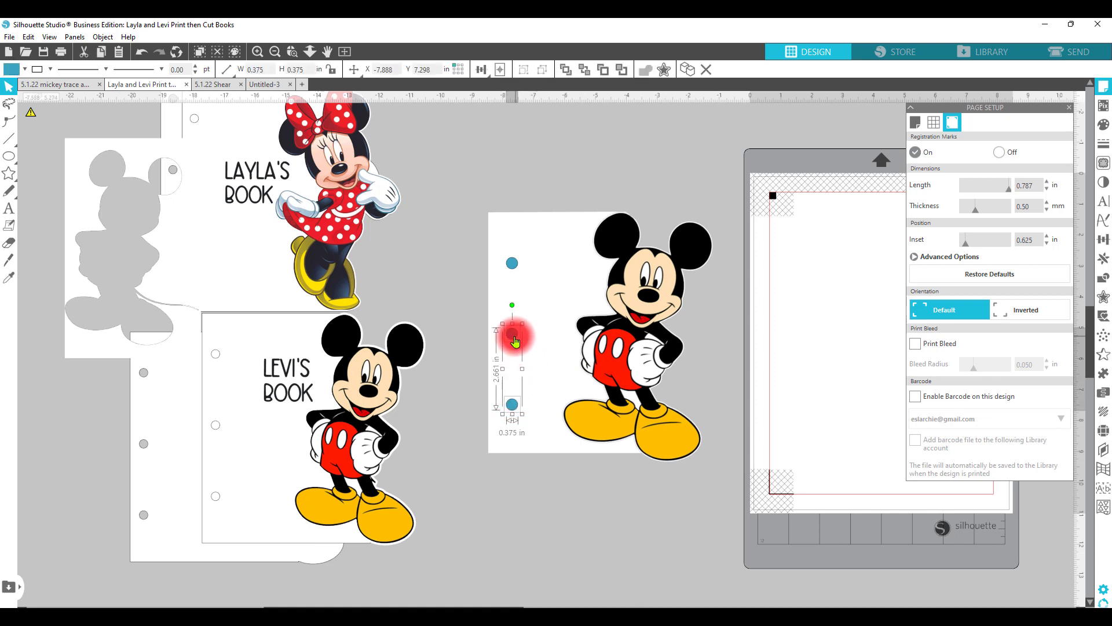
left_click(512, 334, "shift")
left_click(512, 266, "shift")
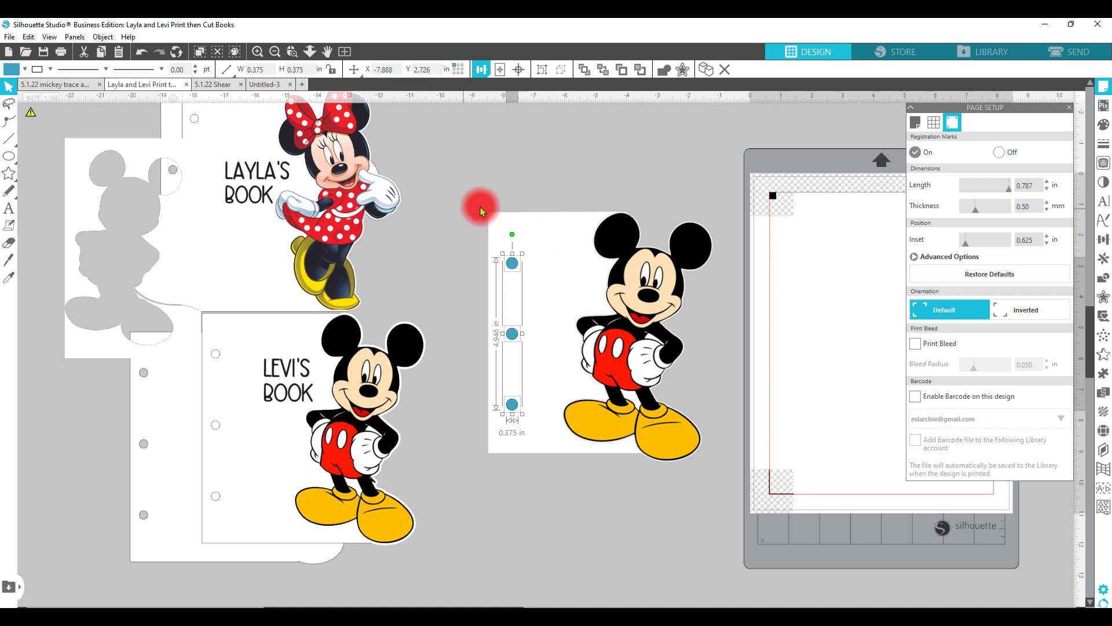
left_click(559, 226, "shift")
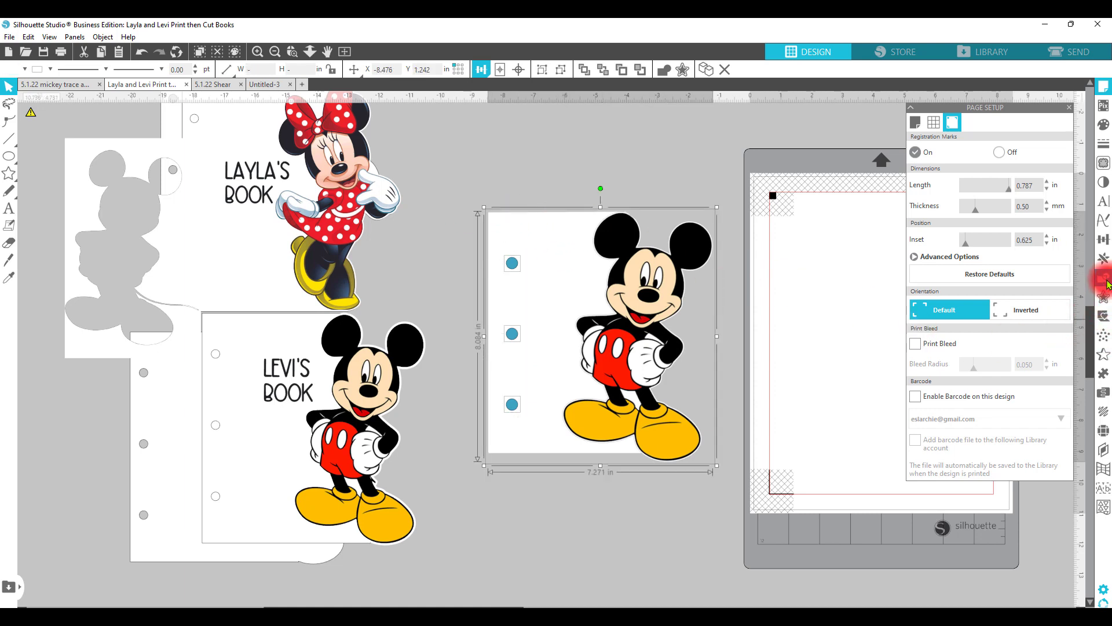
left_click(1105, 280)
left_click(1028, 138)
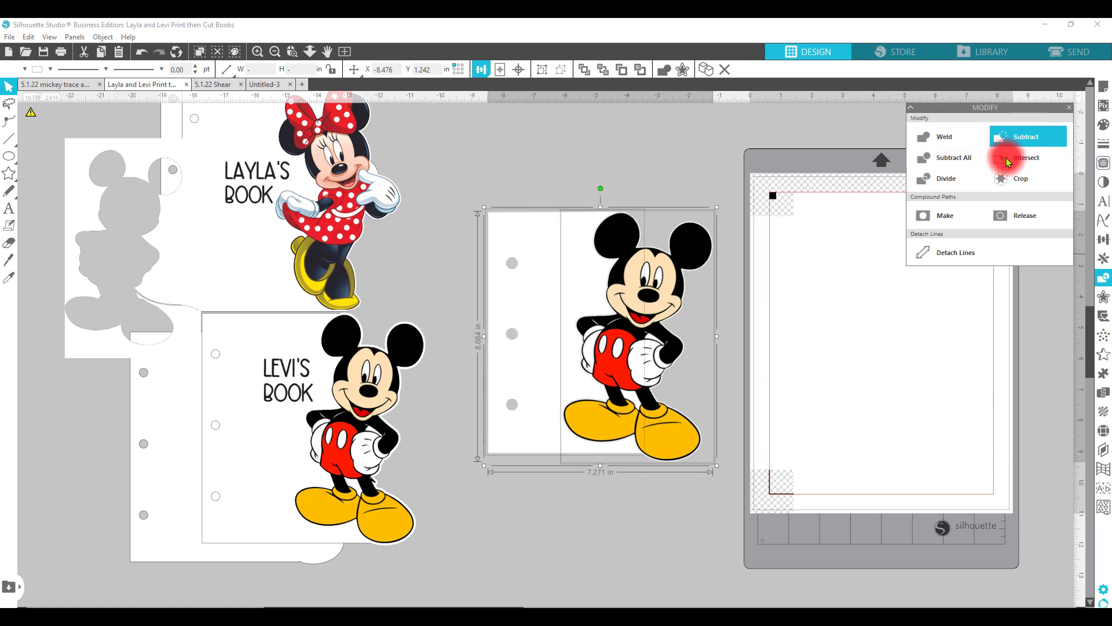
Step: Group the punched background and Mickey into one object
left_click(608, 517)
left_click(551, 218)
left_click(665, 404, "shift")
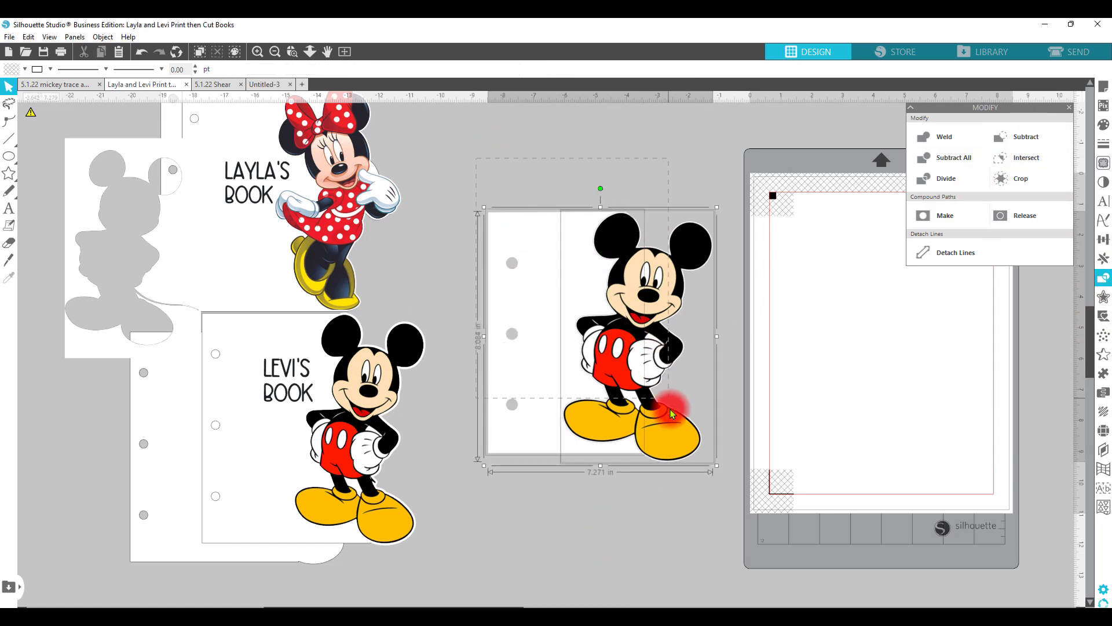
right_click(632, 393)
left_click(665, 266)
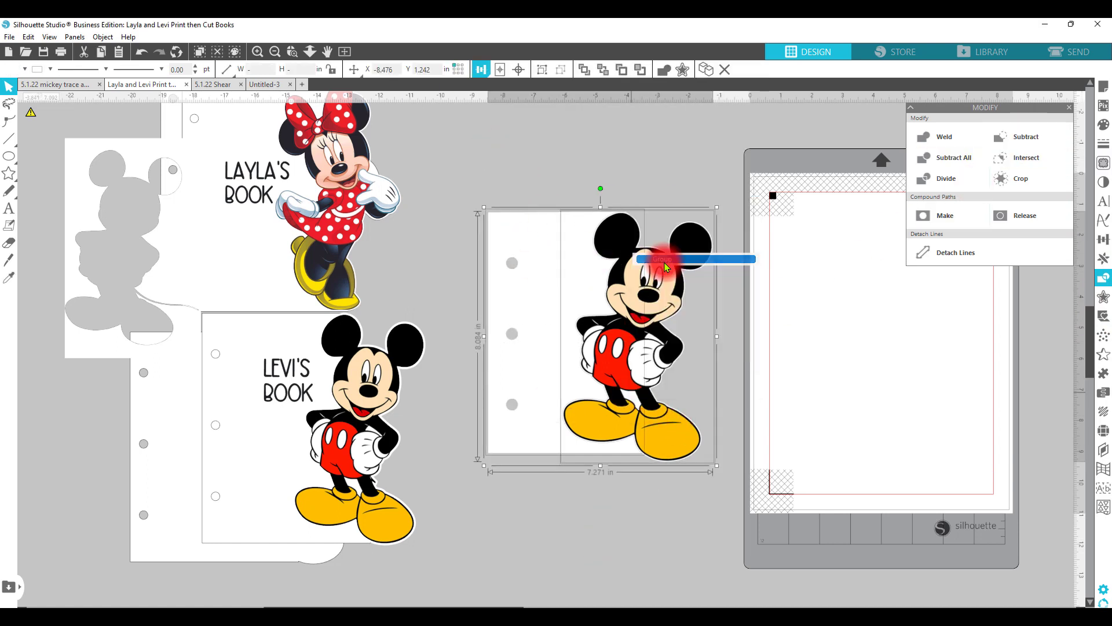
Step: Duplicate the grouped cover beside the page and arrange the copy clear of the original, below it
left_click_drag(632, 371, 620, 297)
left_click_drag(604, 335, 832, 524)
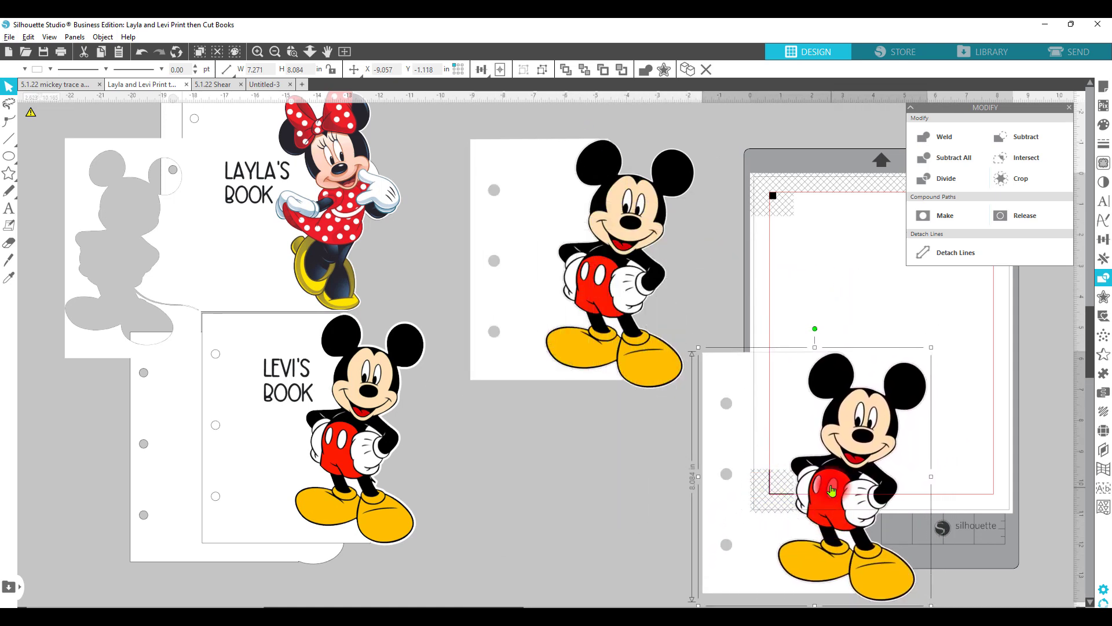
left_click_drag(608, 330, 541, 303)
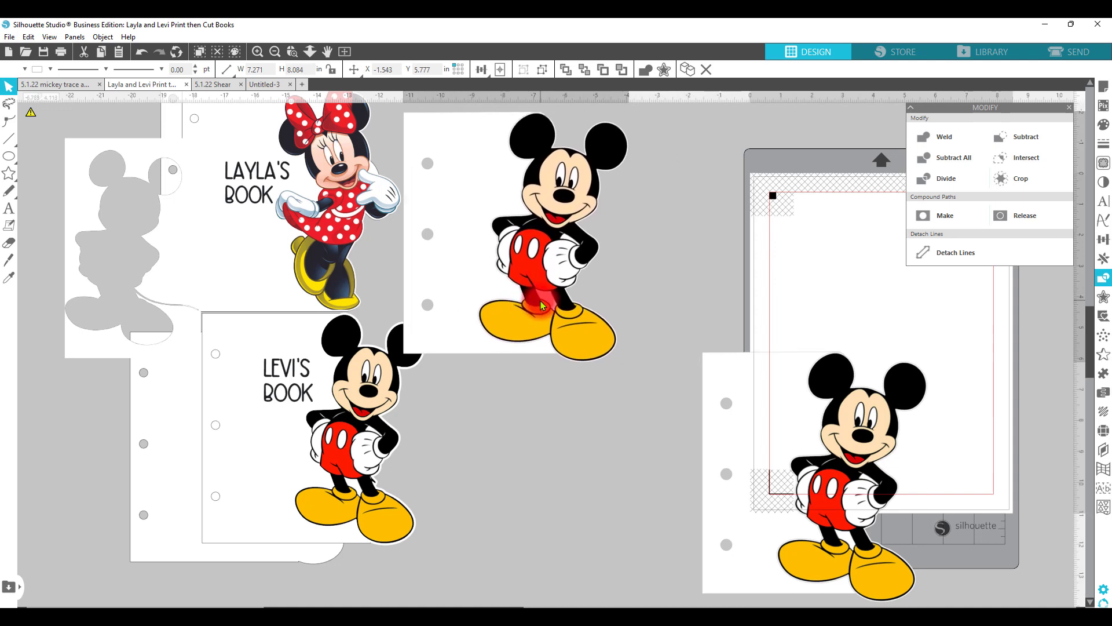
left_click_drag(756, 465, 615, 476)
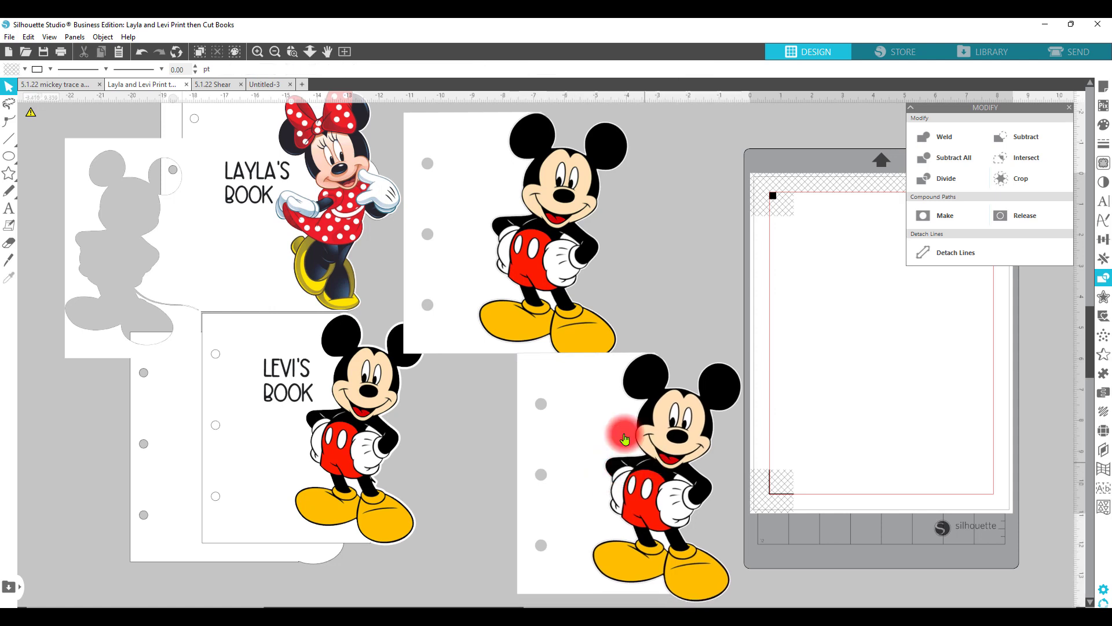
left_click_drag(549, 316, 551, 292)
left_click_drag(608, 425, 594, 422)
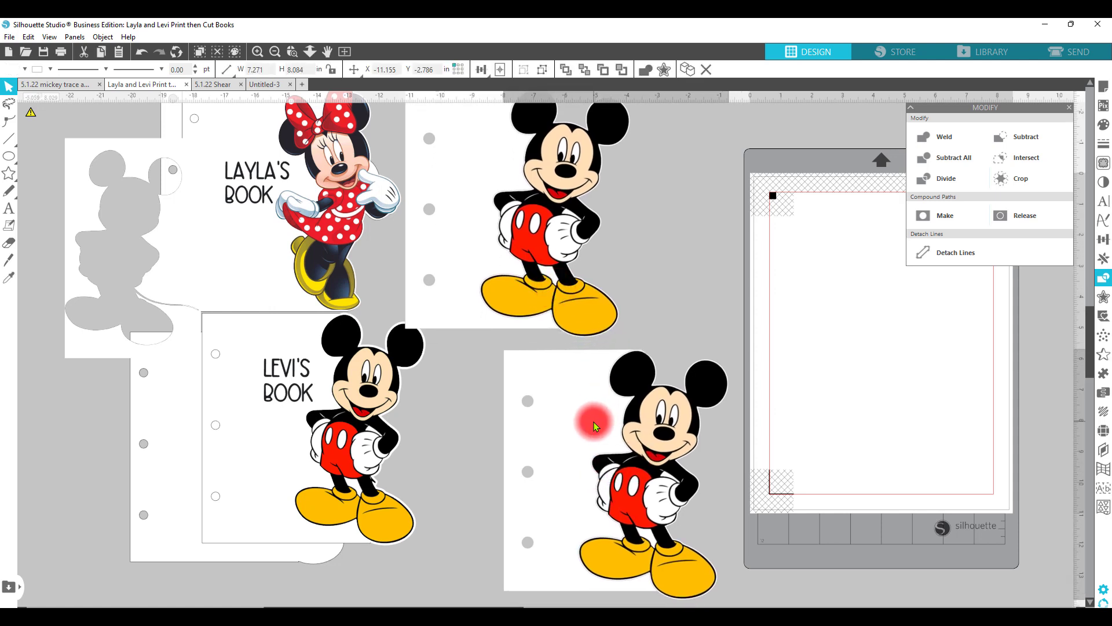
Step: Weld the lower cover copy into a single solid silhouette and shift it slightly down, away from the original
left_click(530, 359)
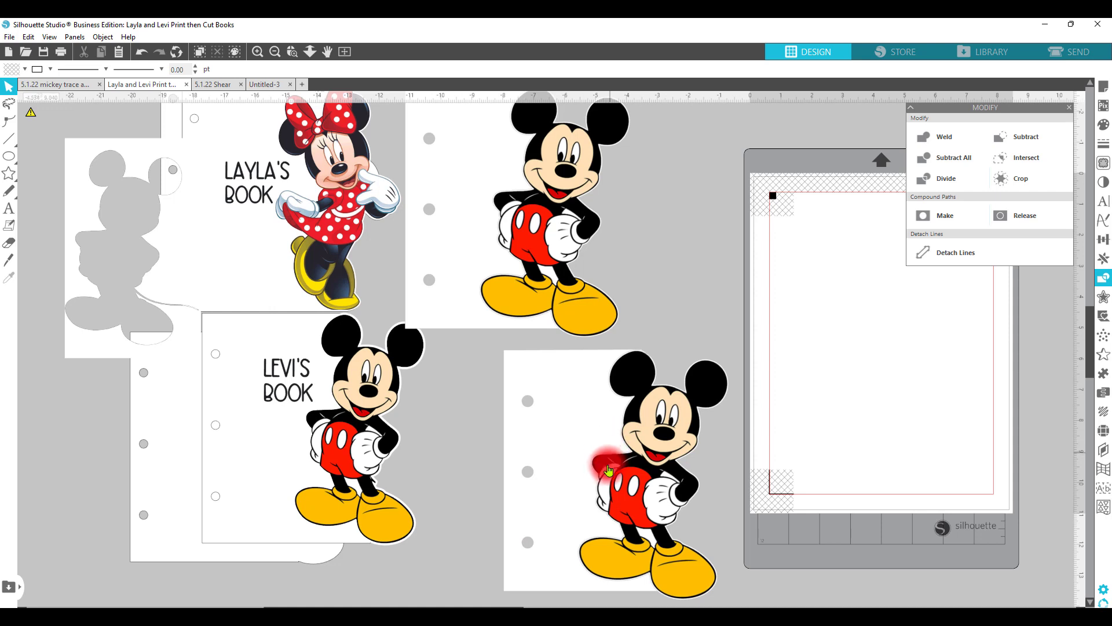
right_click(609, 471)
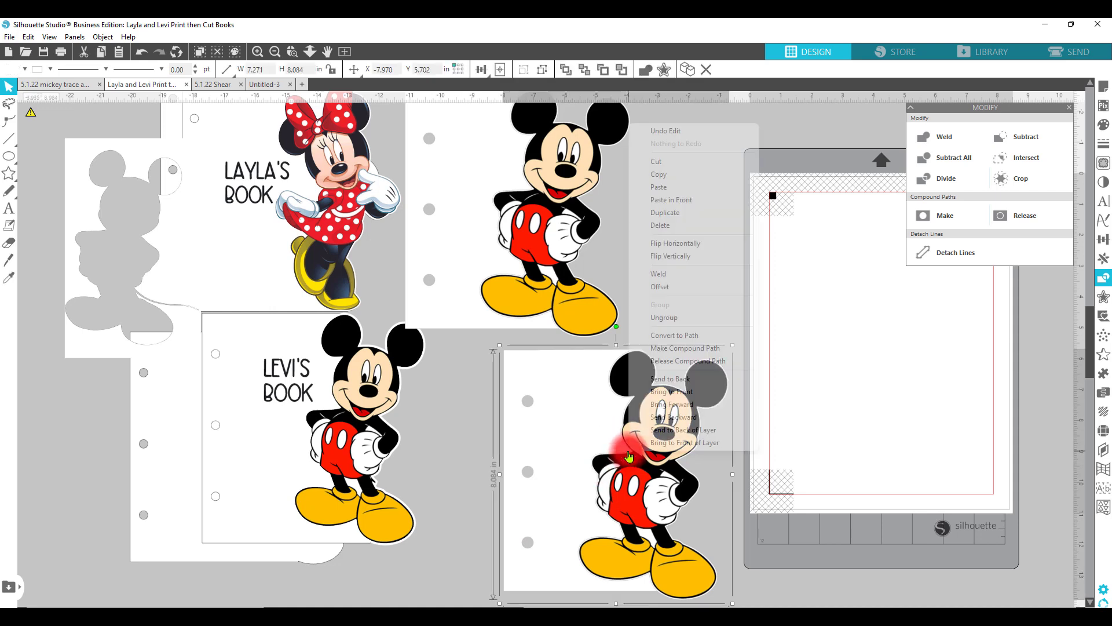
left_click(672, 274)
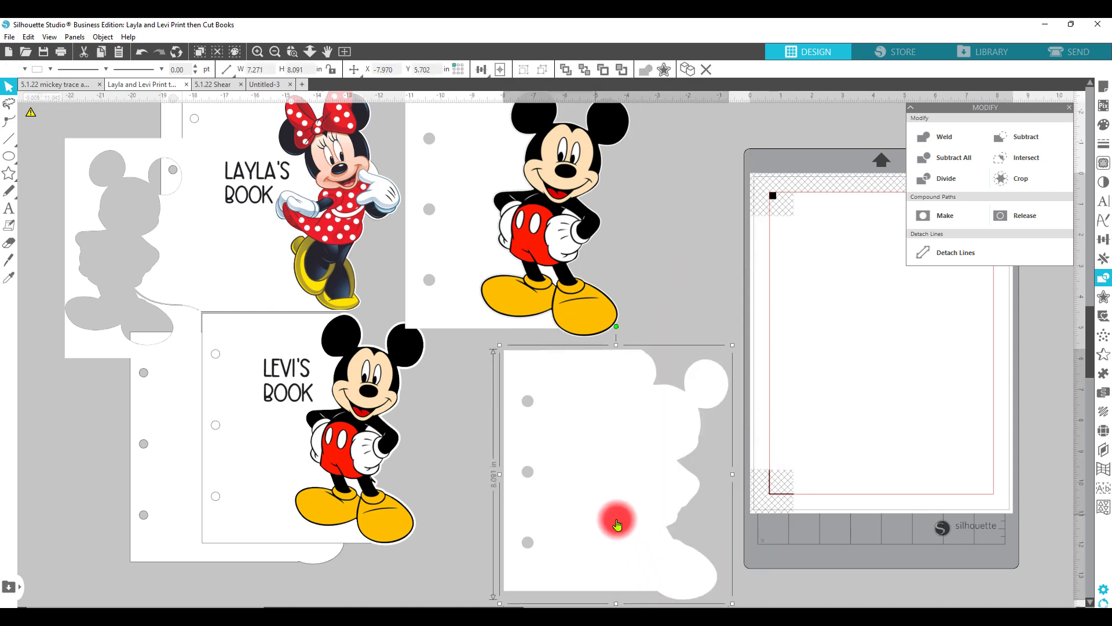
left_click_drag(606, 520, 582, 545)
Step: Move the full-color Mickey cover onto the page and position it between the registration marks
left_click_drag(521, 283, 891, 422)
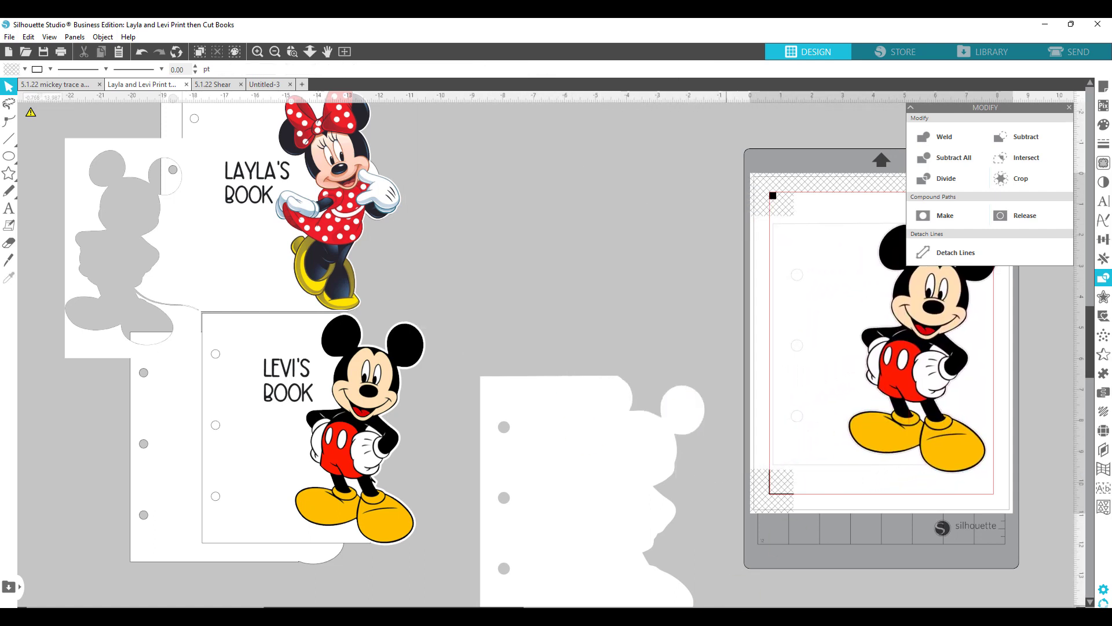
left_click_drag(476, 602, 591, 524)
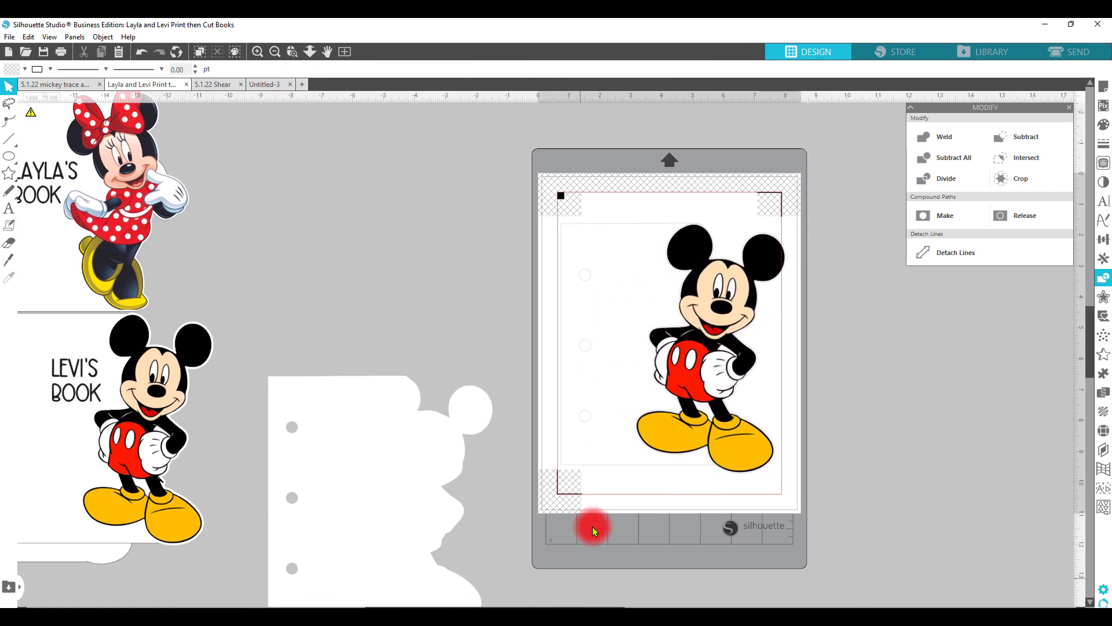
left_click_drag(682, 388, 680, 386)
Step: Open the print preview for the Mickey cover page
left_click(1075, 55)
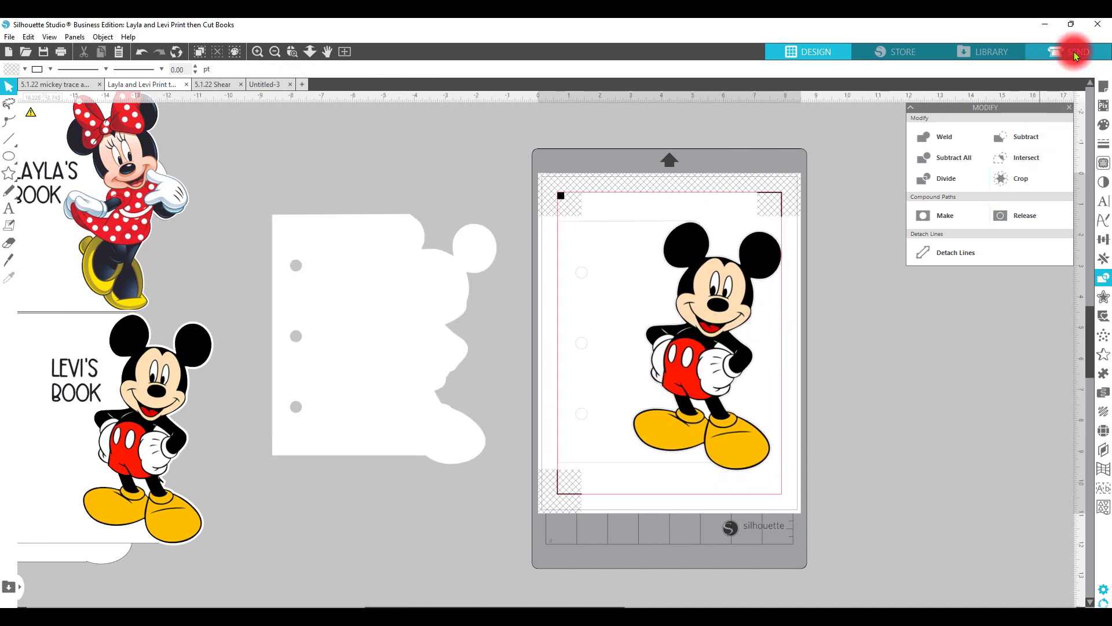
left_click(7, 36)
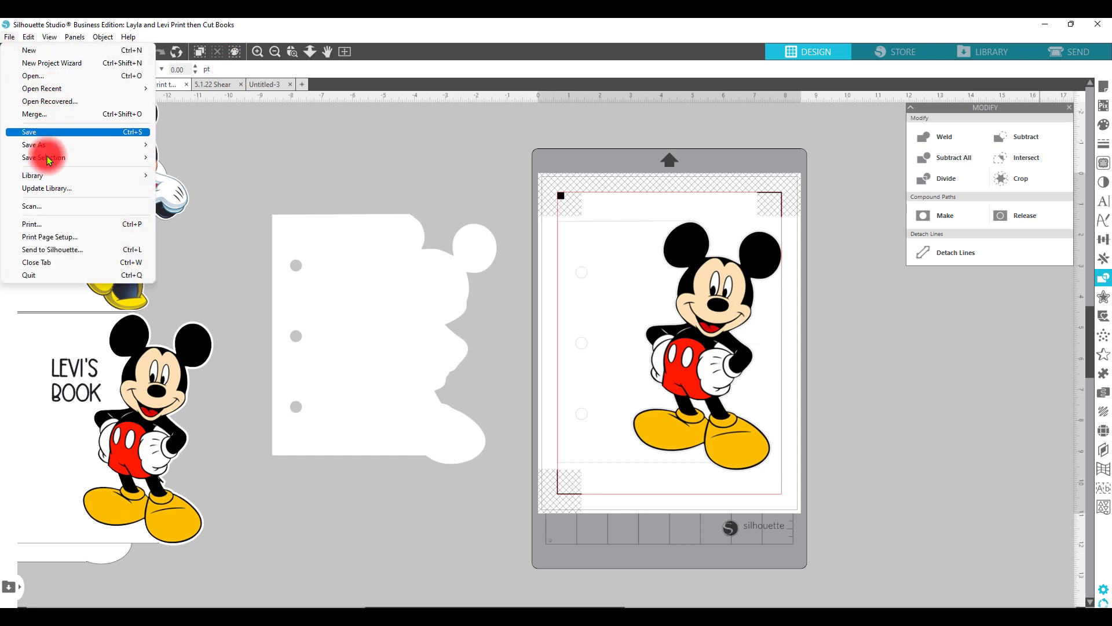
left_click(51, 224)
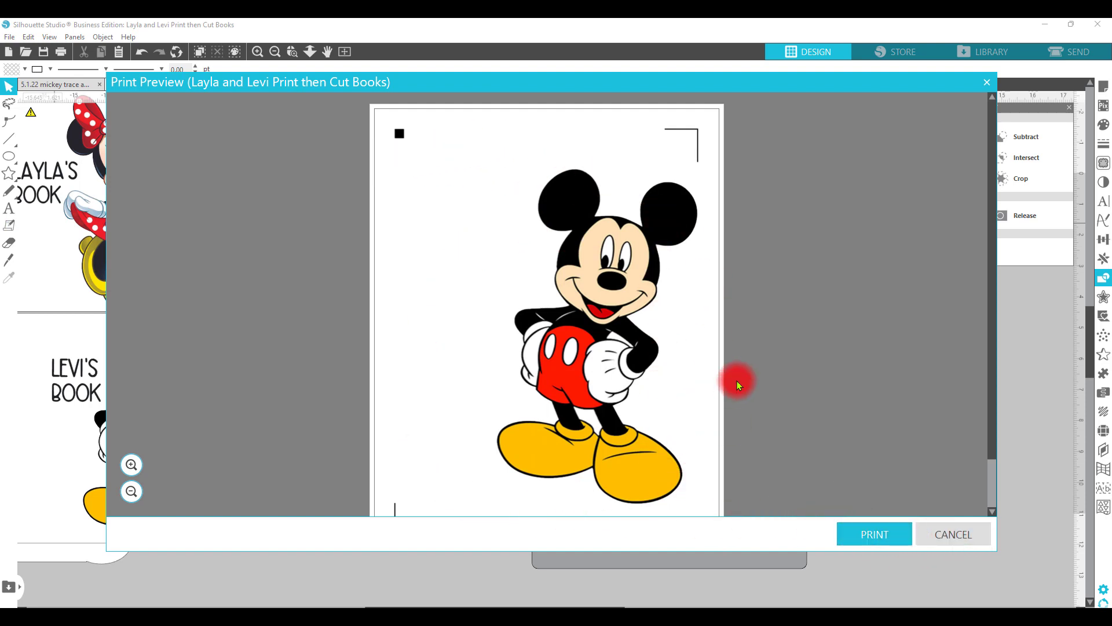
Step: Leave the print preview and set all shapes of the Mickey cover to Cut Edge in the send settings
left_click(955, 535)
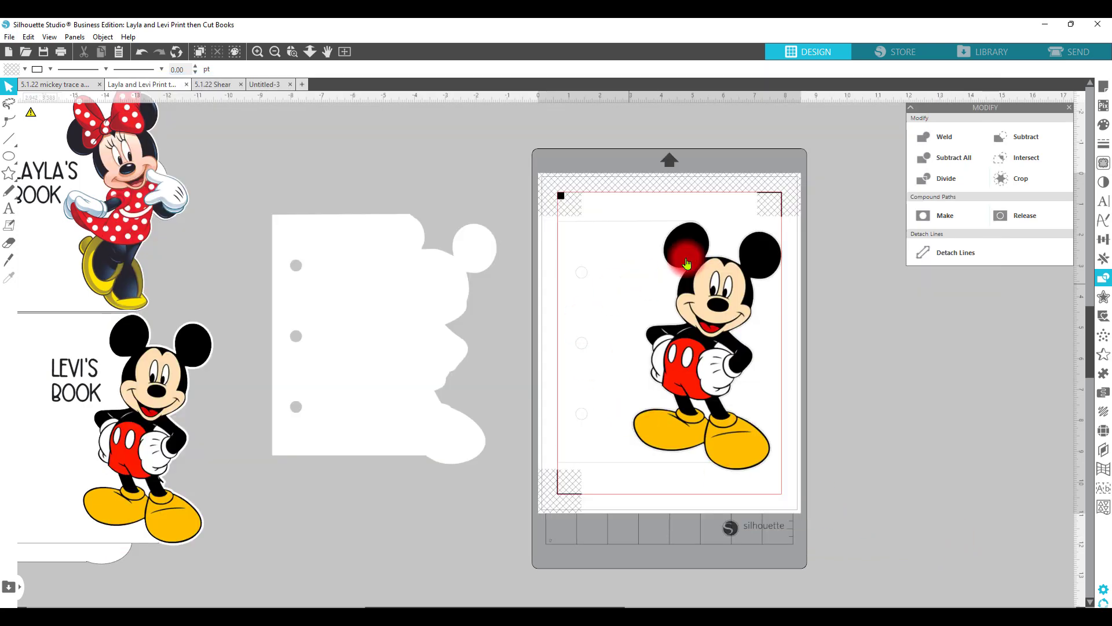
left_click(1077, 51)
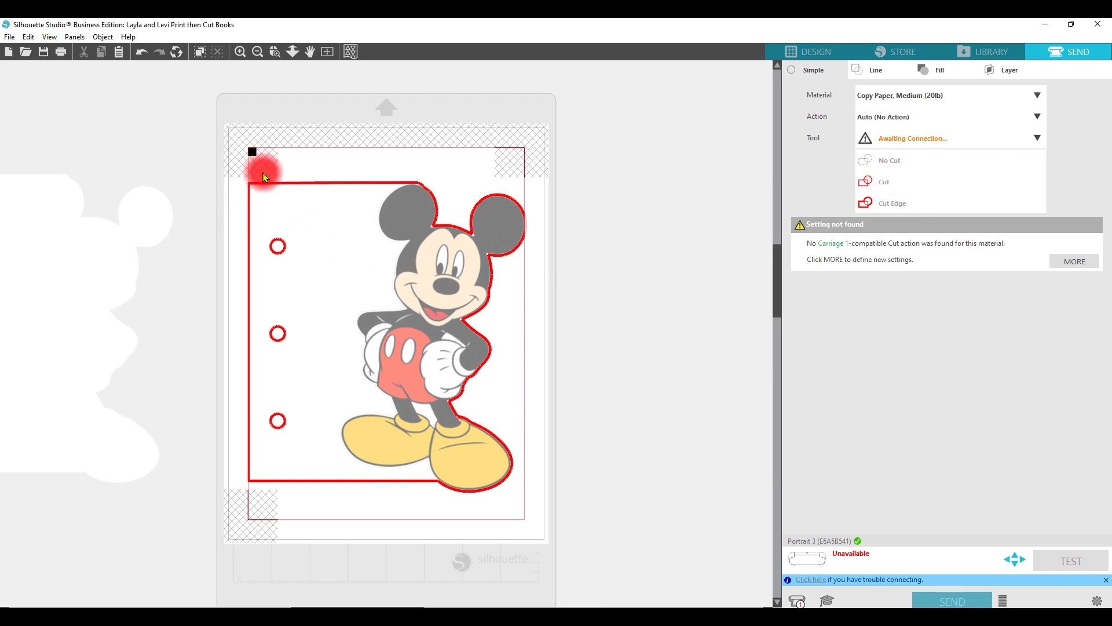
left_click_drag(263, 172, 544, 483)
left_click(869, 181)
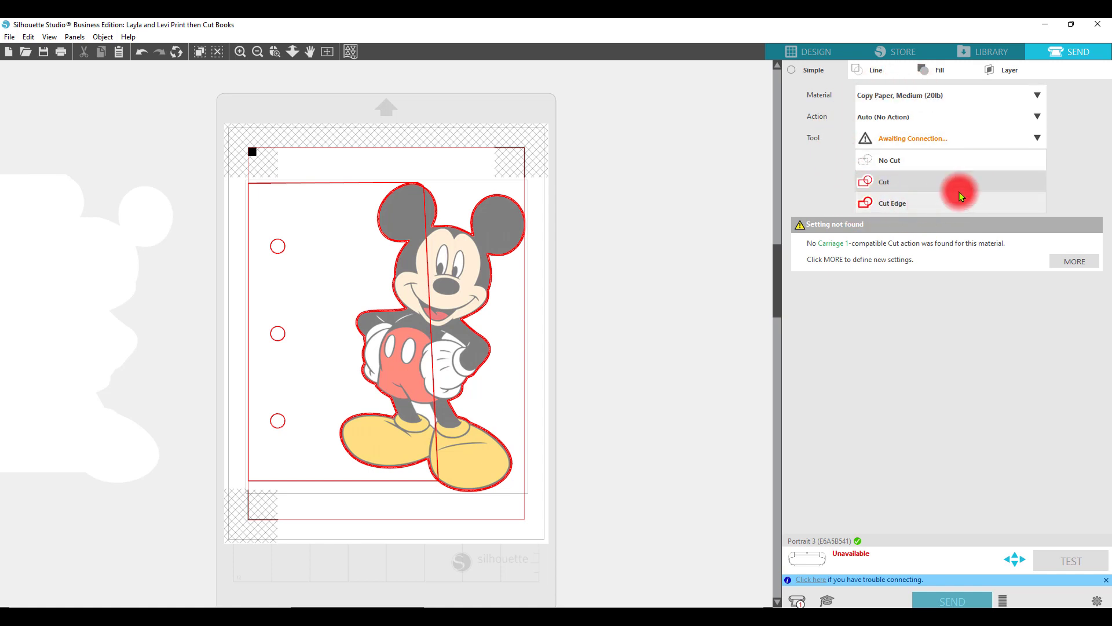
left_click(928, 211)
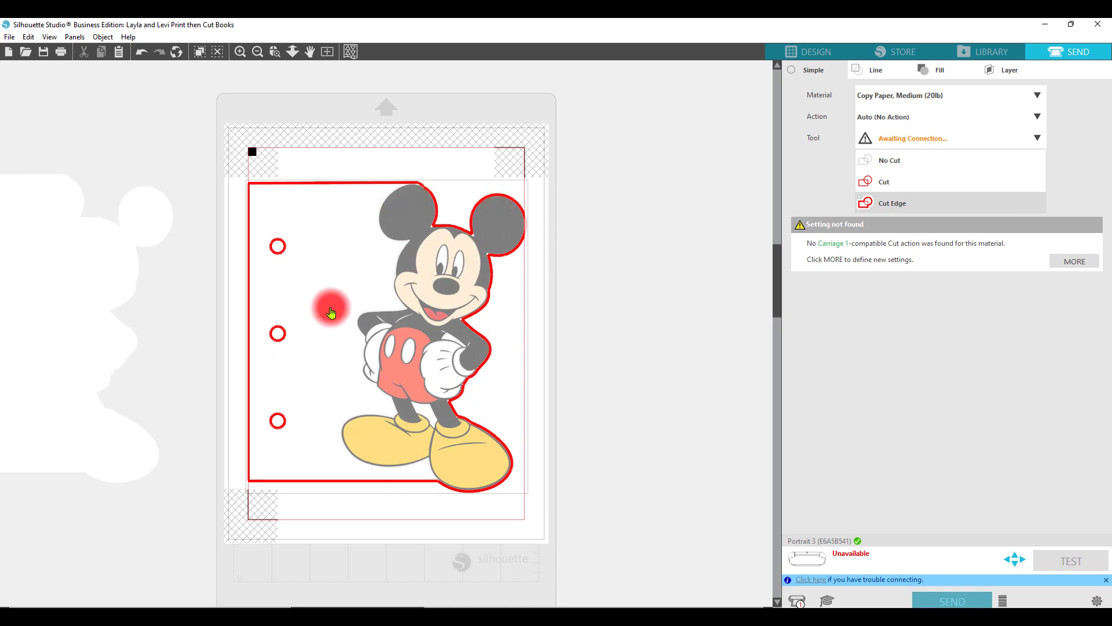
Step: Move the full-color Mickey cover off the page and place the white welded backing silhouette on the page instead
left_click(814, 56)
left_click_drag(702, 313, 1000, 411)
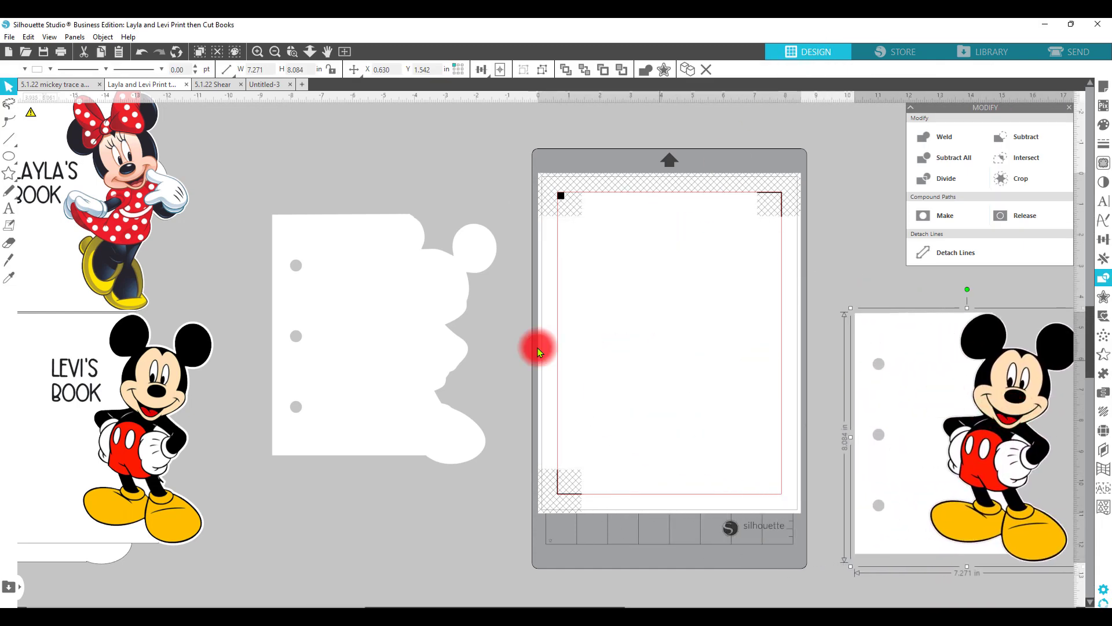
left_click_drag(384, 357, 672, 367)
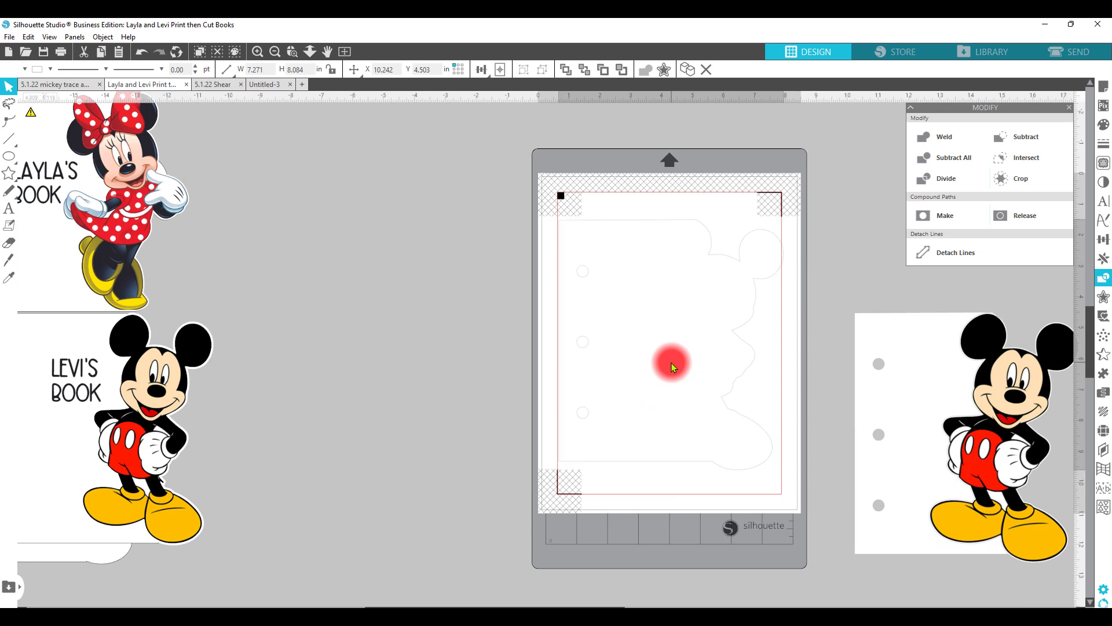
left_click(1029, 82)
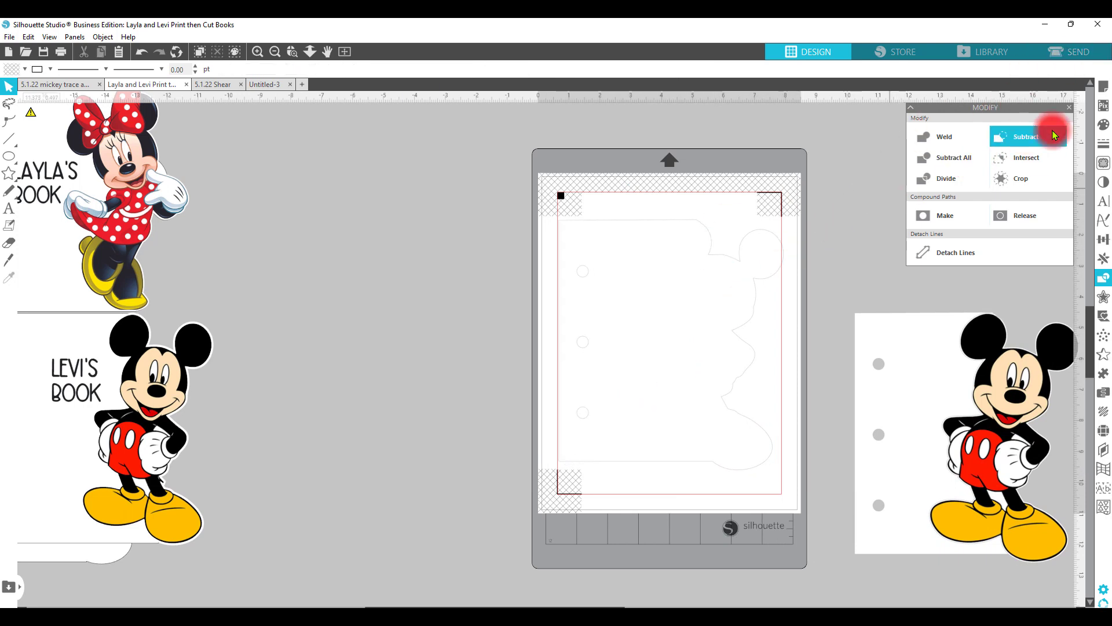
Step: Turn off the page's registration marks and check the backing piece's cut lines in the send view before returning to the design
left_click(1100, 90)
left_click(978, 127)
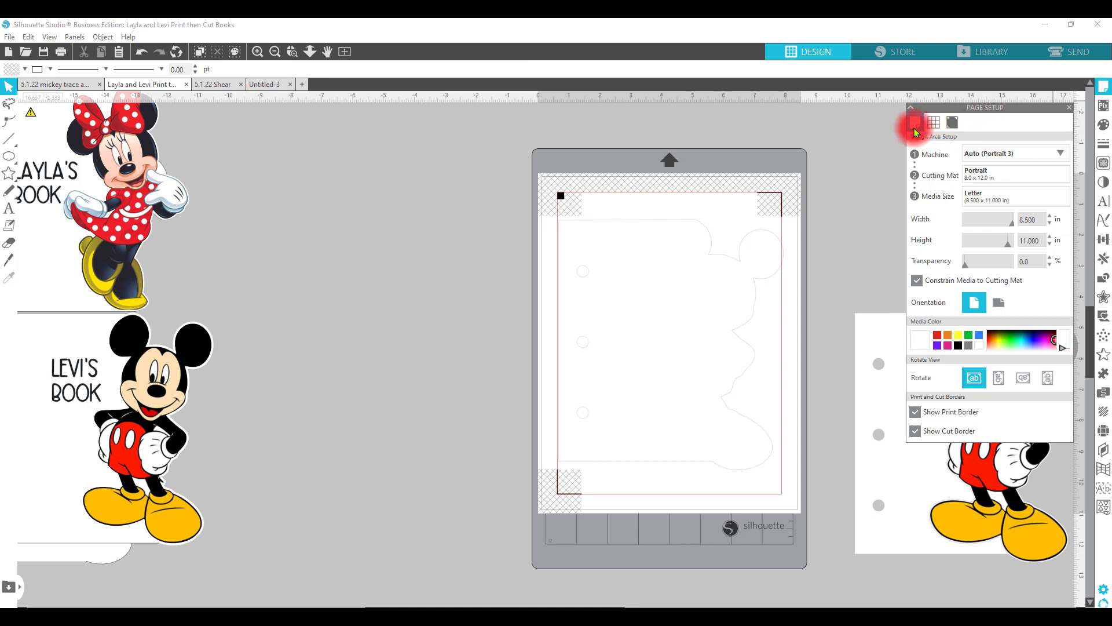
left_click(953, 123)
left_click(1000, 152)
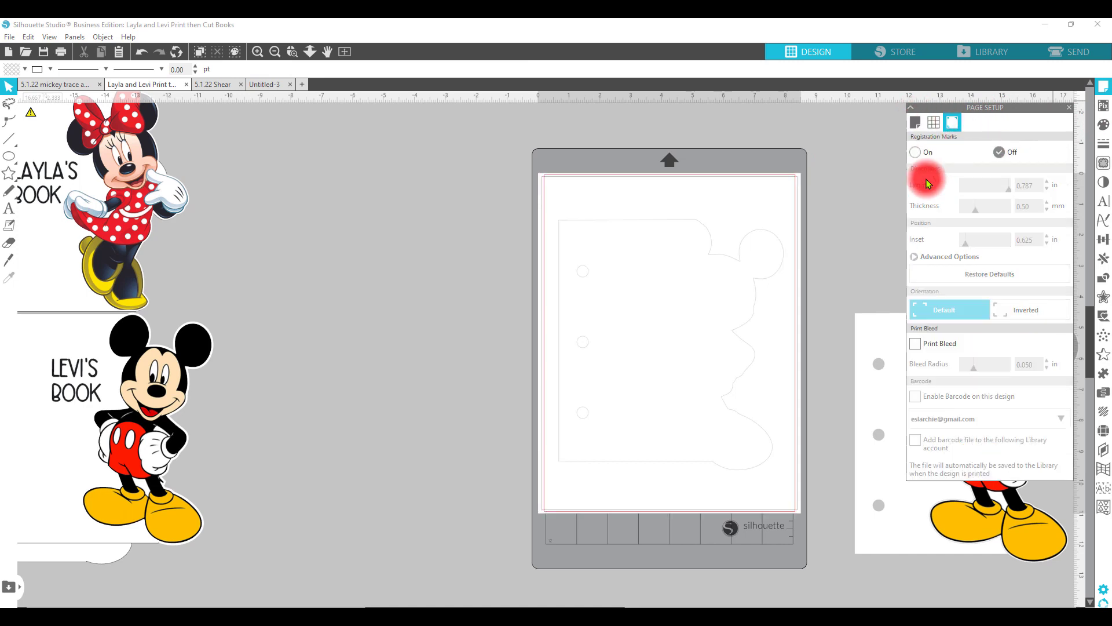
left_click(1079, 53)
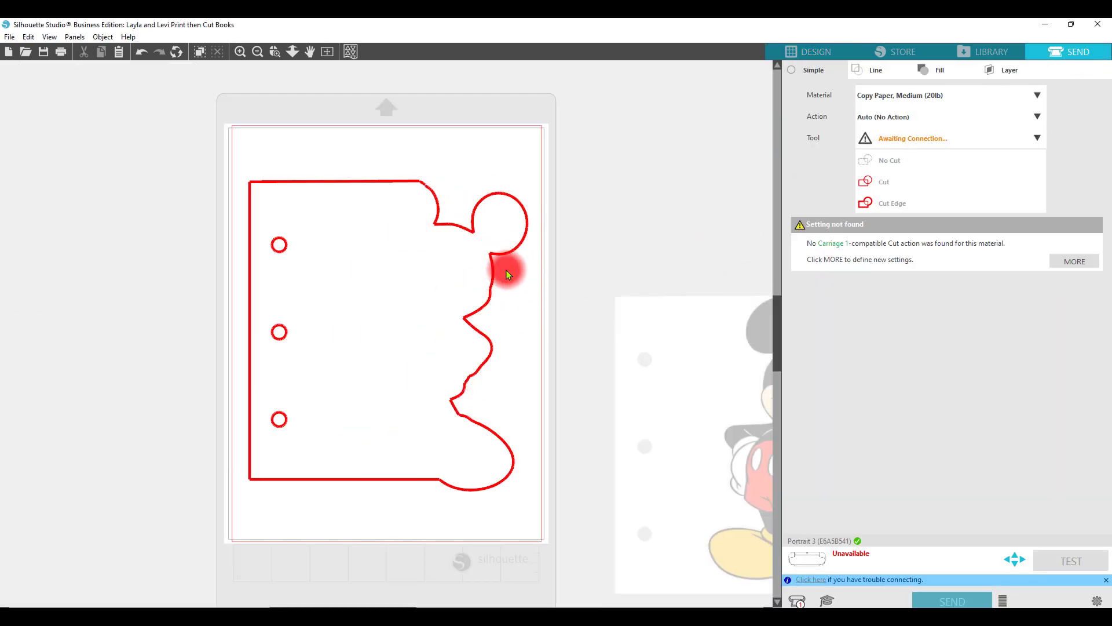
left_click(810, 53)
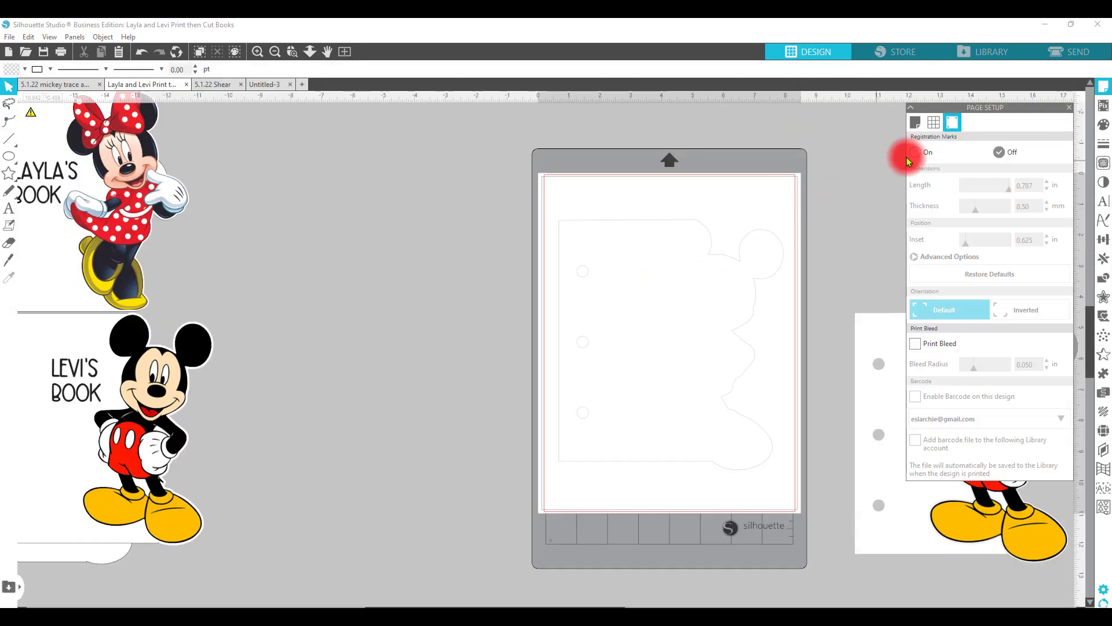